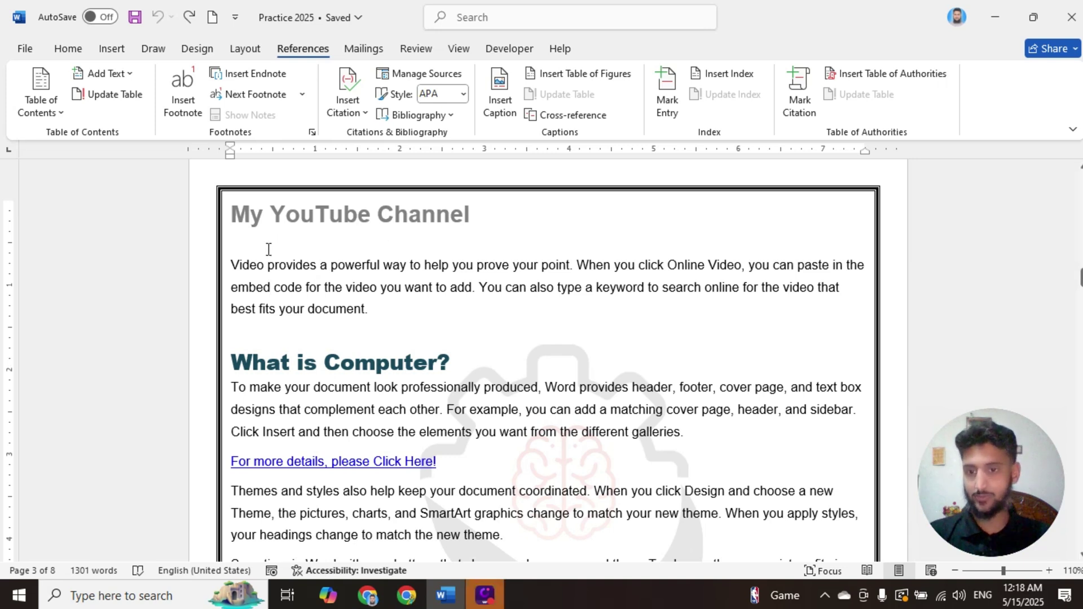
- Add a footnote to the word "Video" in the paragraph under My YouTube Channel, with the text "Visual Aids"
drag(266, 264, 232, 268)
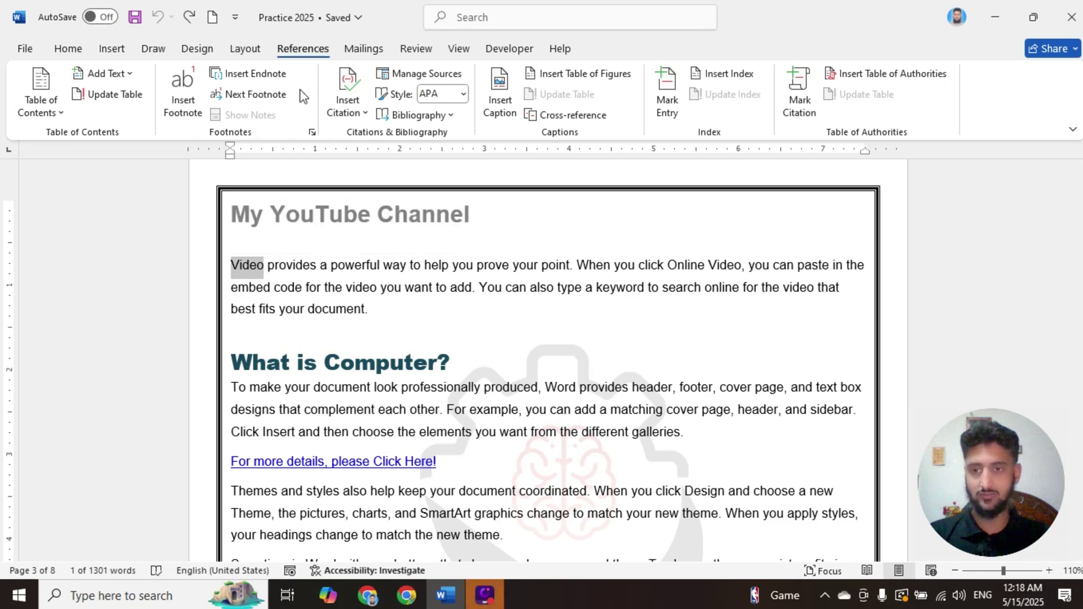
click(195, 105)
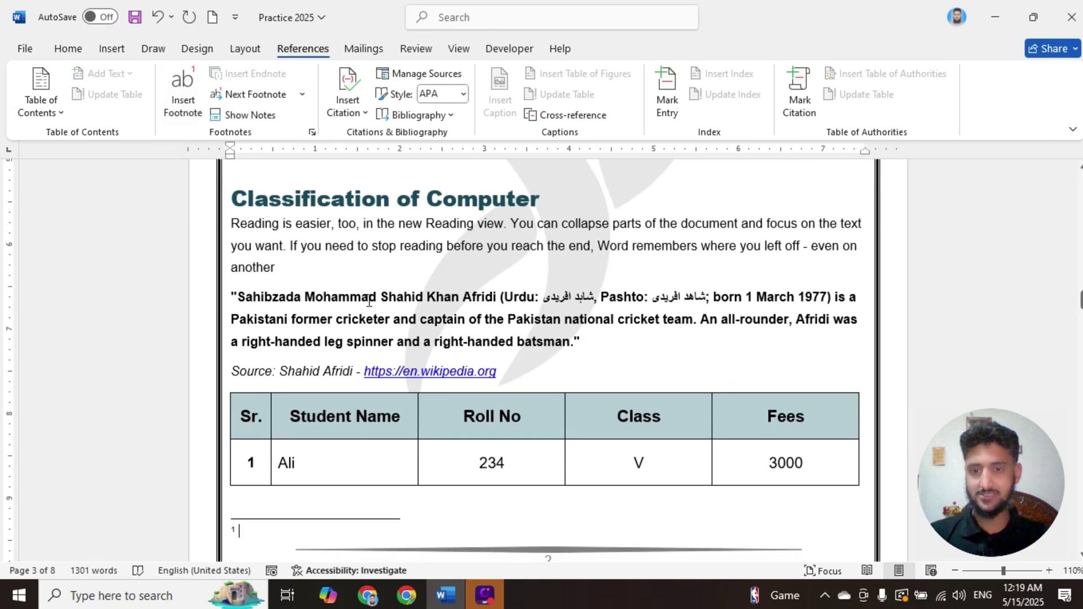
scroll(333, 384, down, 1)
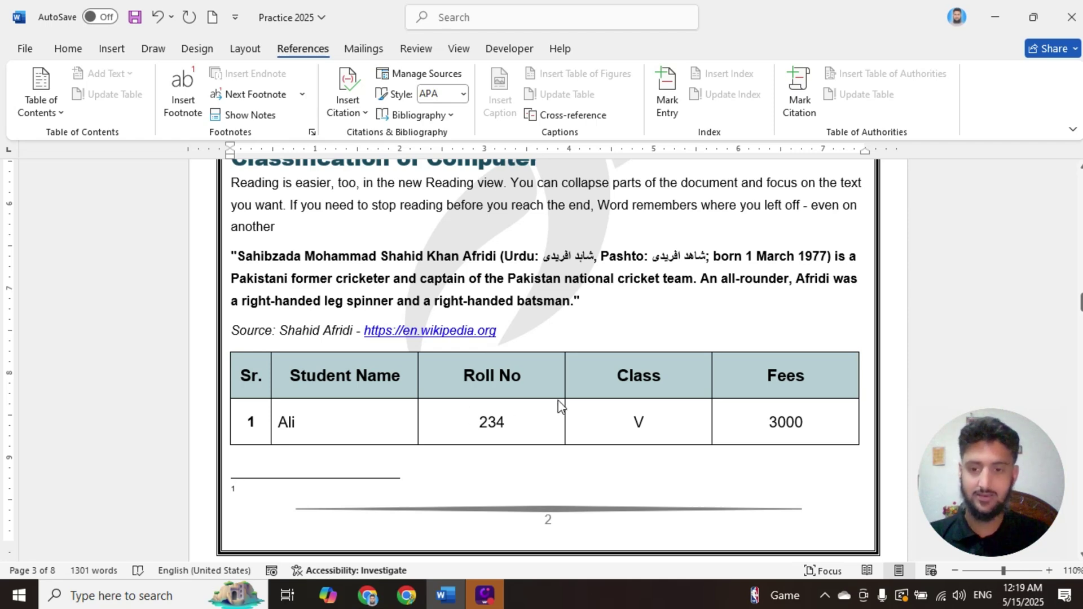
text(Vi)
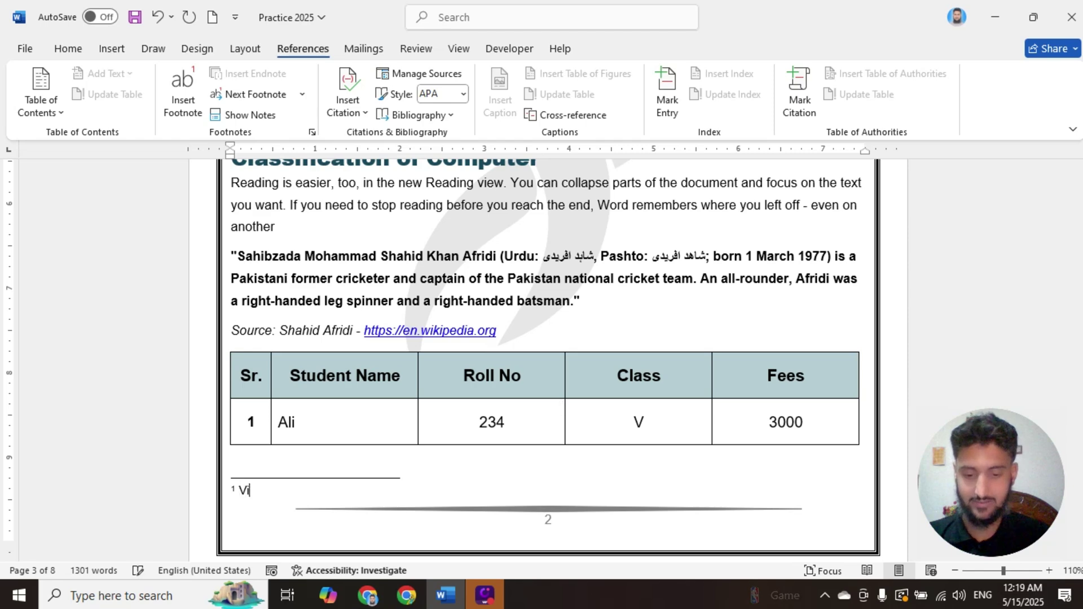
text(sual Ai)
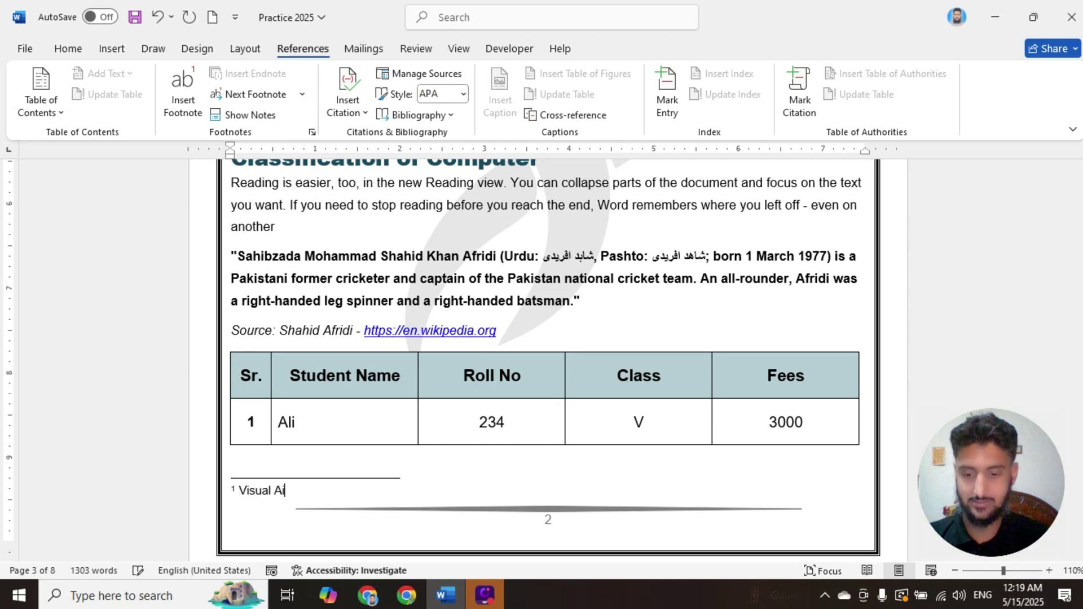
text(ds)
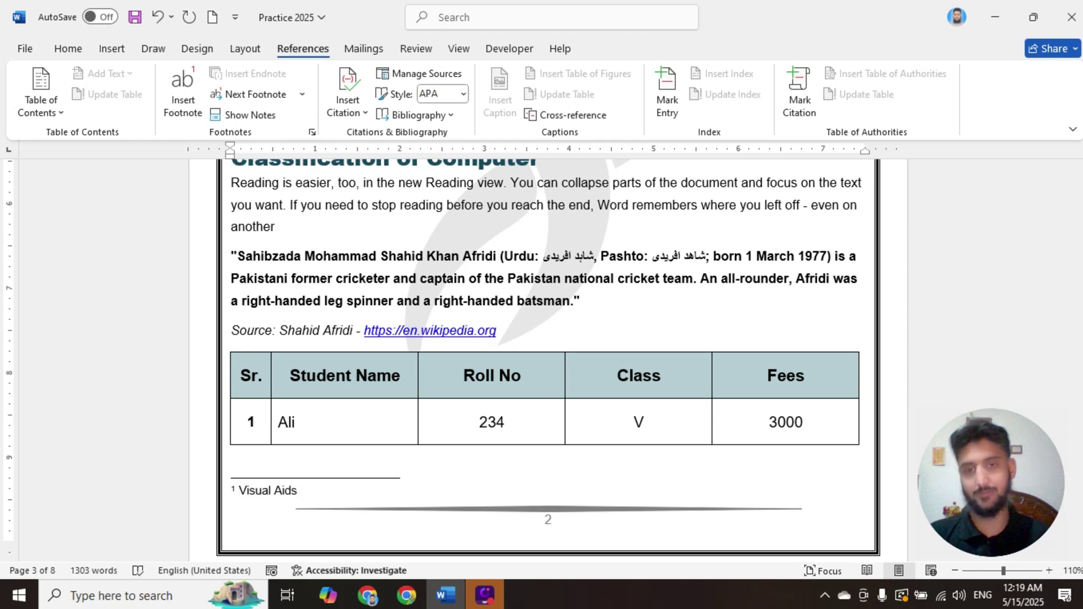
- Add a footnote to "document." at the end of the paragraph above What is Computer?, with the text "jkfhdkghddfhgk"
scroll(588, 411, up, 4)
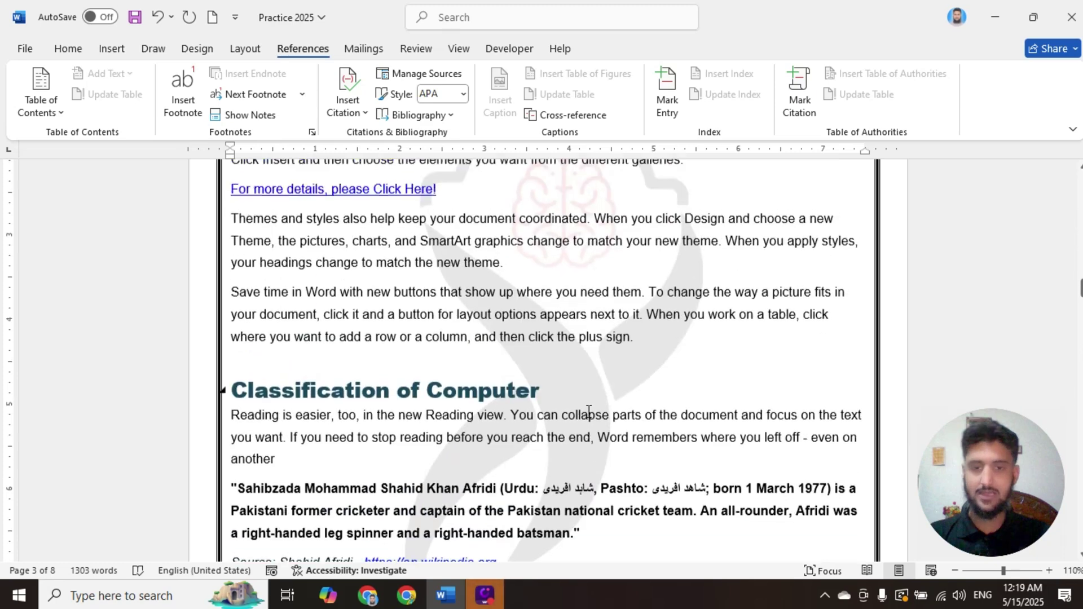
scroll(588, 411, up, 3)
click(446, 370)
scroll(445, 370, up, 3)
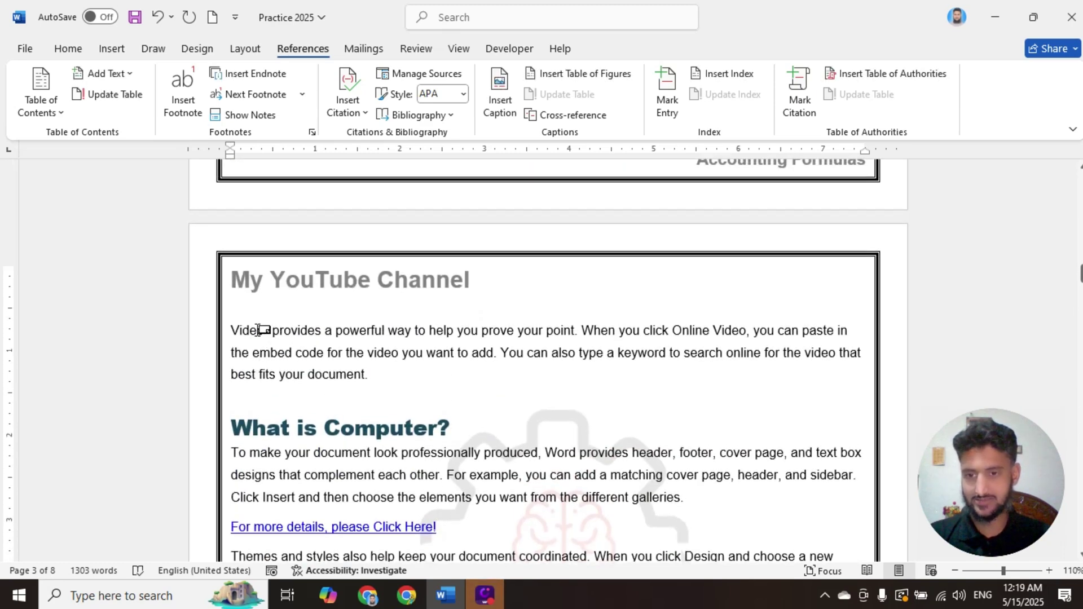
mouse_move(269, 331)
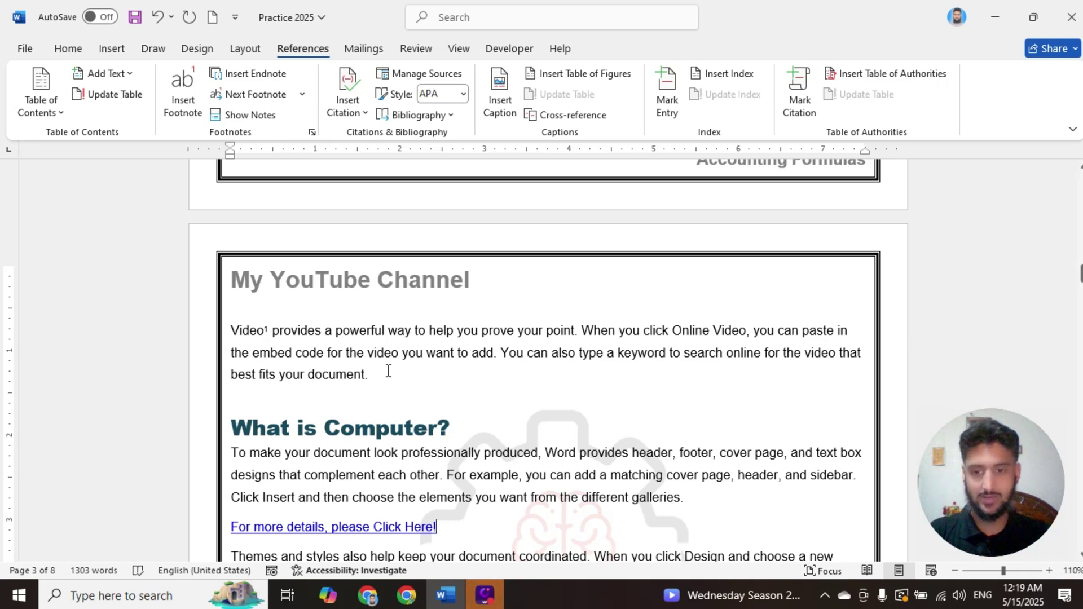
drag(388, 370, 309, 375)
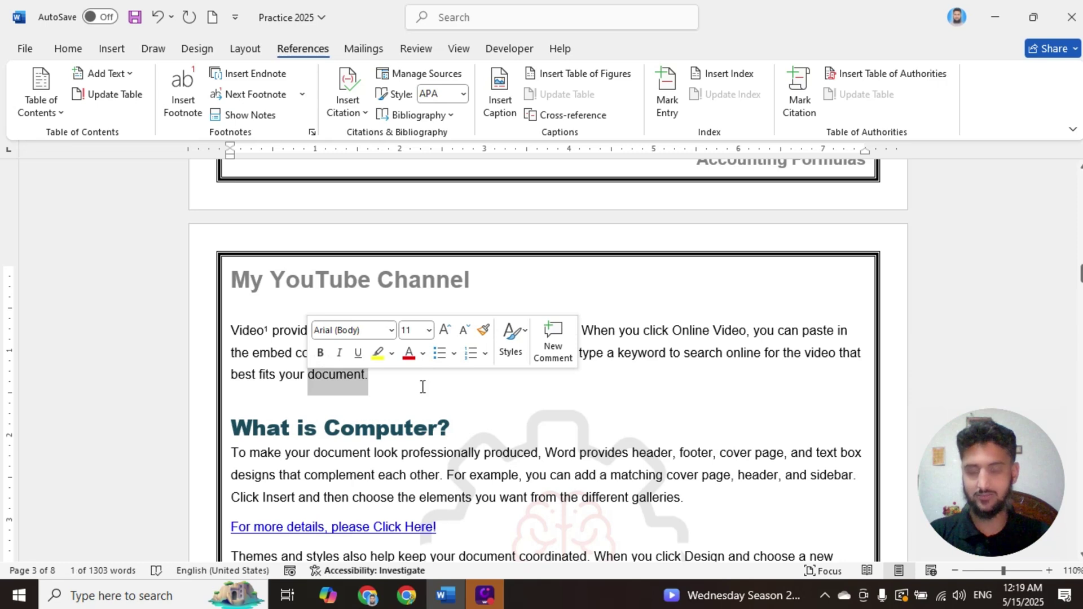
click(182, 91)
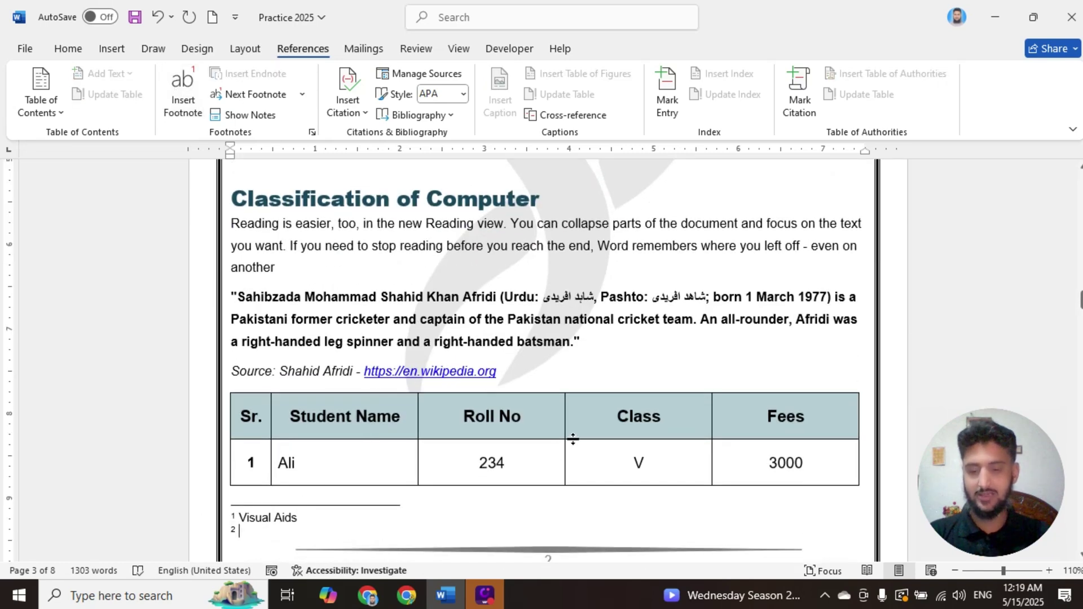
text(jkfhdkghddfhgk)
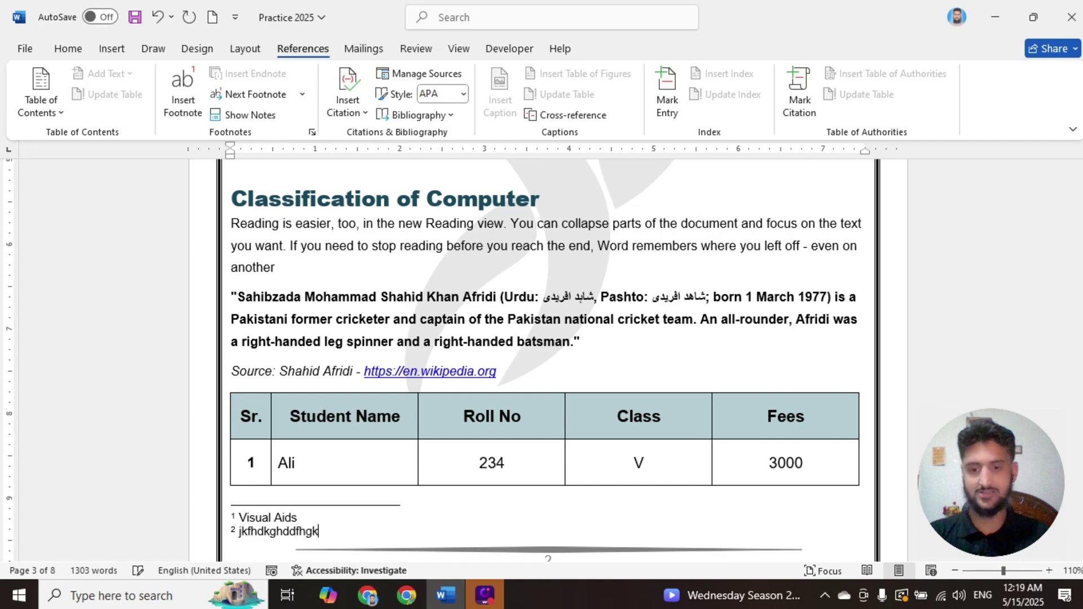
- Add a footnote to "galleries." in the paragraph above the Input & Output Devices heading, with the text "dfgdfgdfgdfgdfgdfgdf"
scroll(561, 308, up, 4)
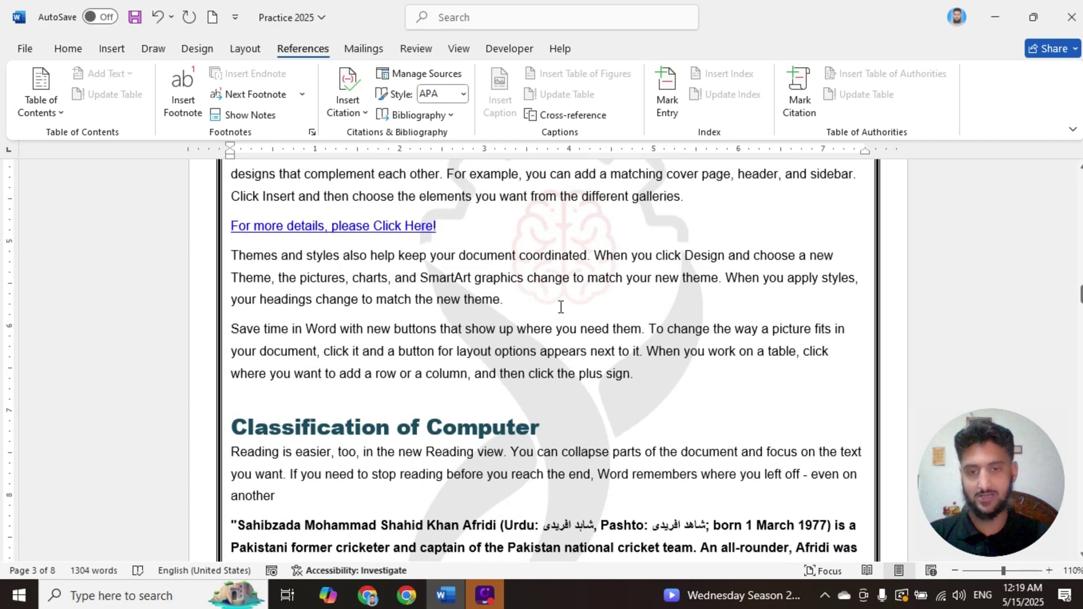
scroll(561, 308, down, 10)
scroll(561, 310, down, 8)
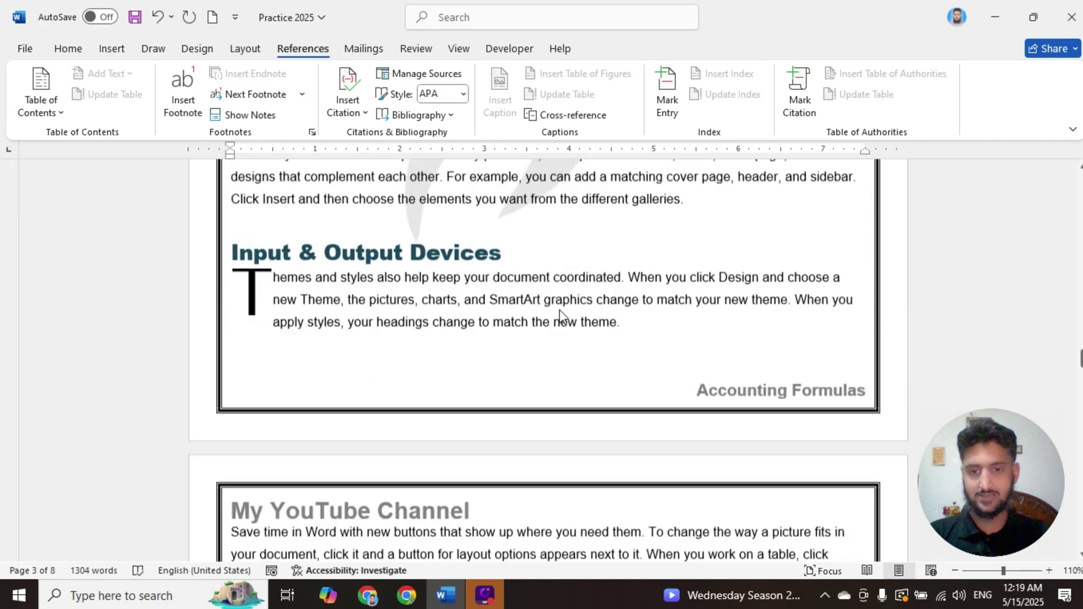
scroll(609, 265, up, 1)
drag(685, 275, 645, 270)
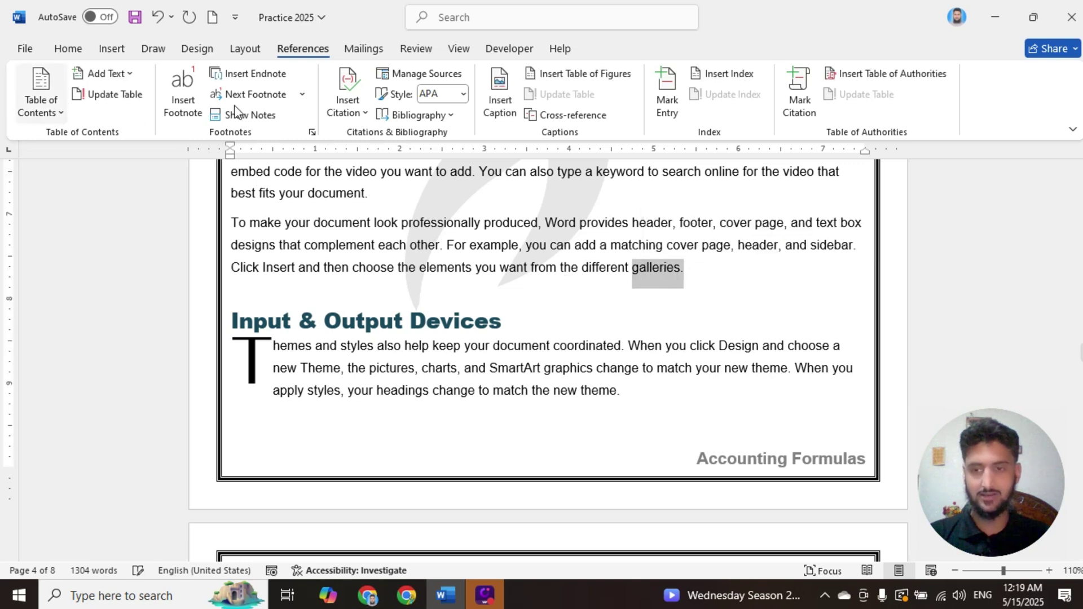
click(182, 104)
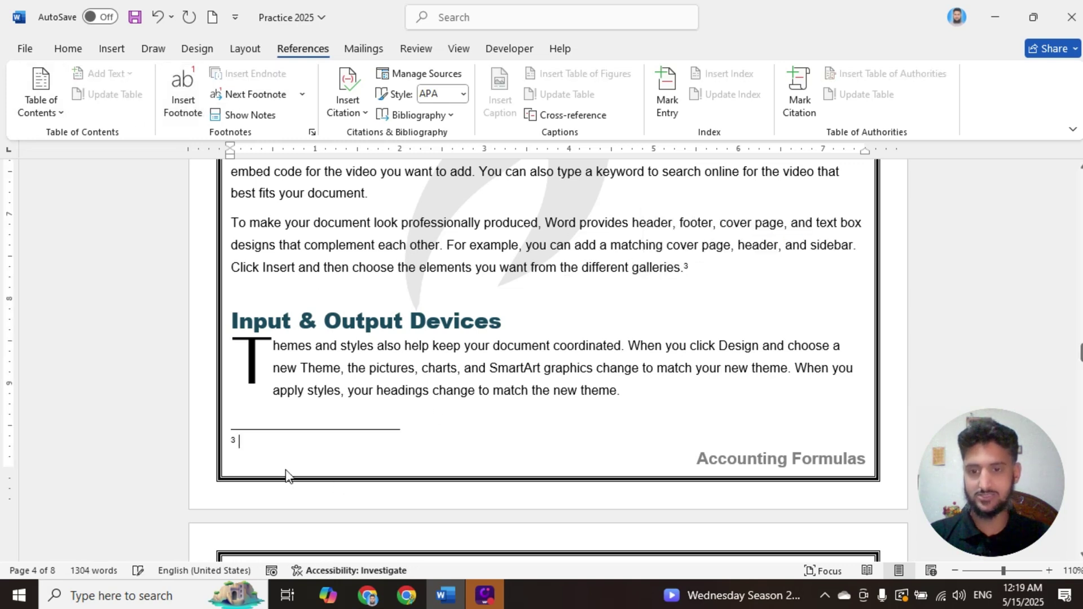
text(dfgdfgdfgdfgdfgdfgdf)
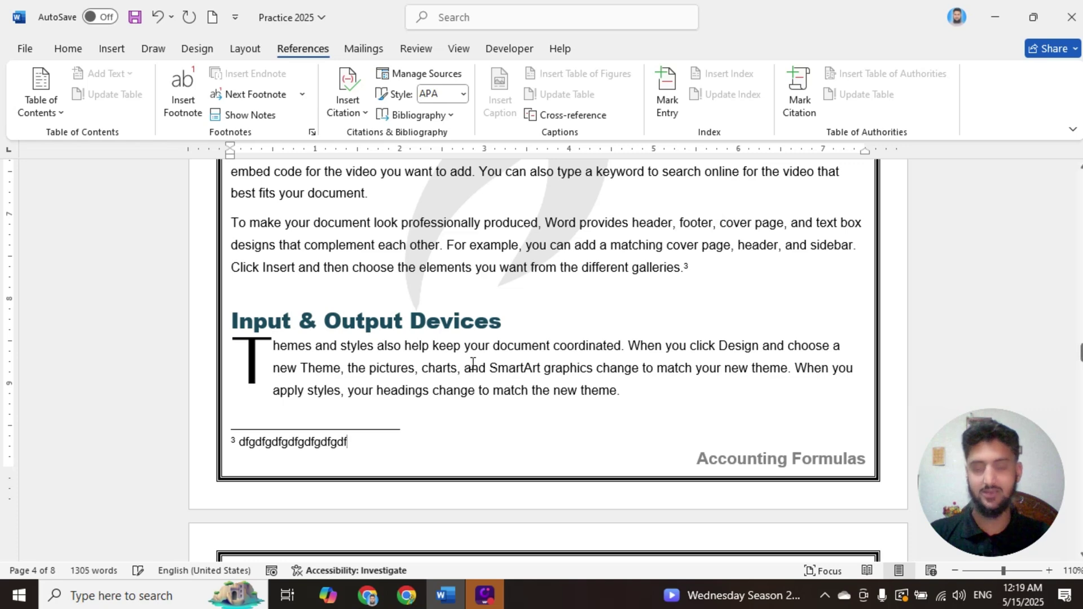
- Add a footnote to "help" in the Themes and styles paragraph below Offering, with the text "djfhsdjkhgdkhgdjkfhgdfjkghd"
scroll(472, 363, down, 9)
scroll(473, 365, down, 15)
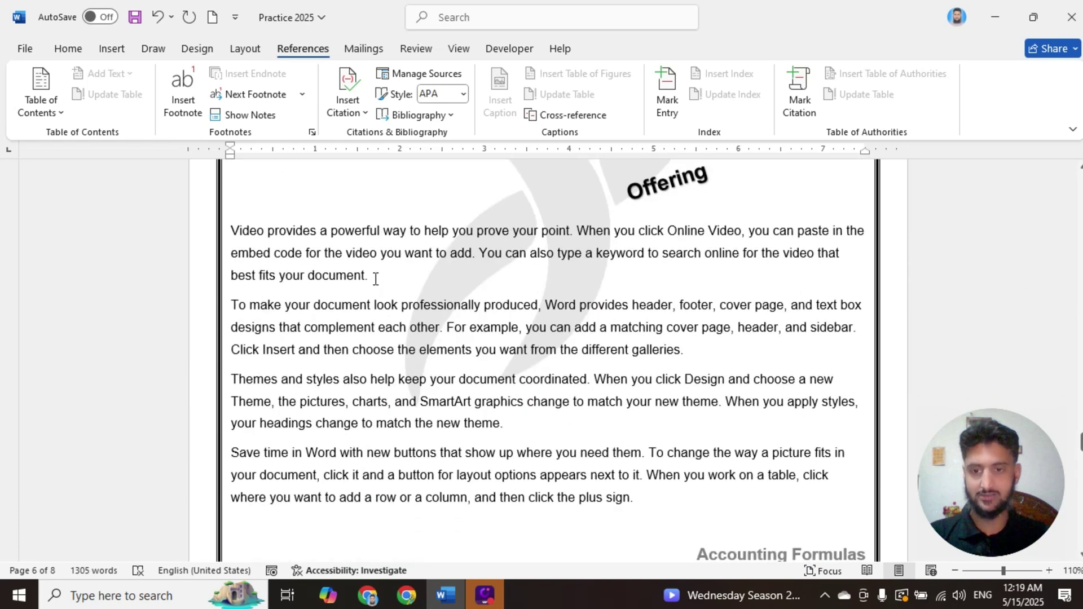
drag(395, 383, 370, 385)
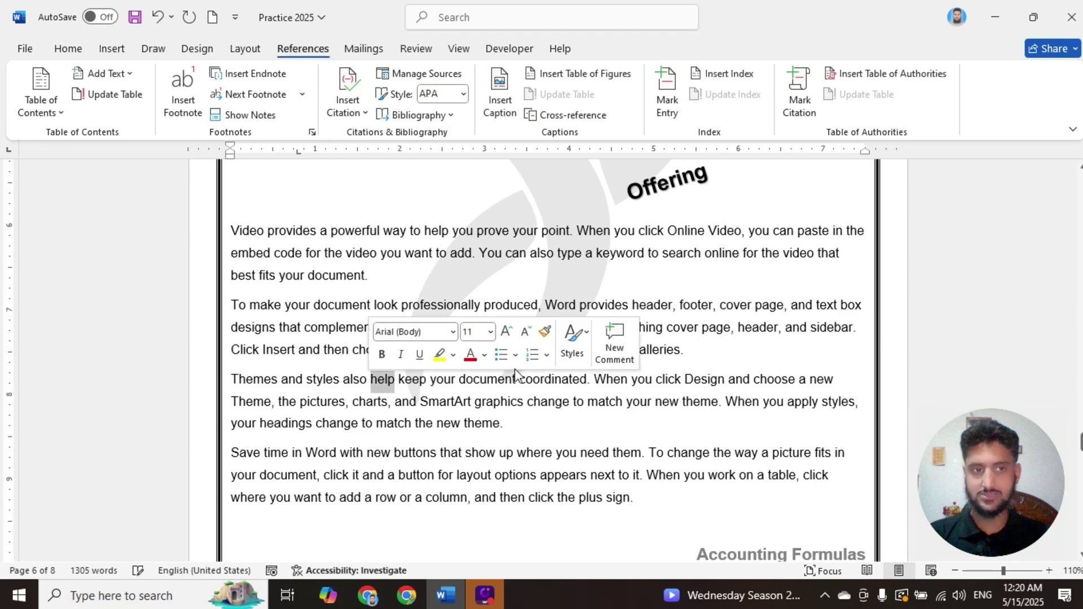
click(184, 110)
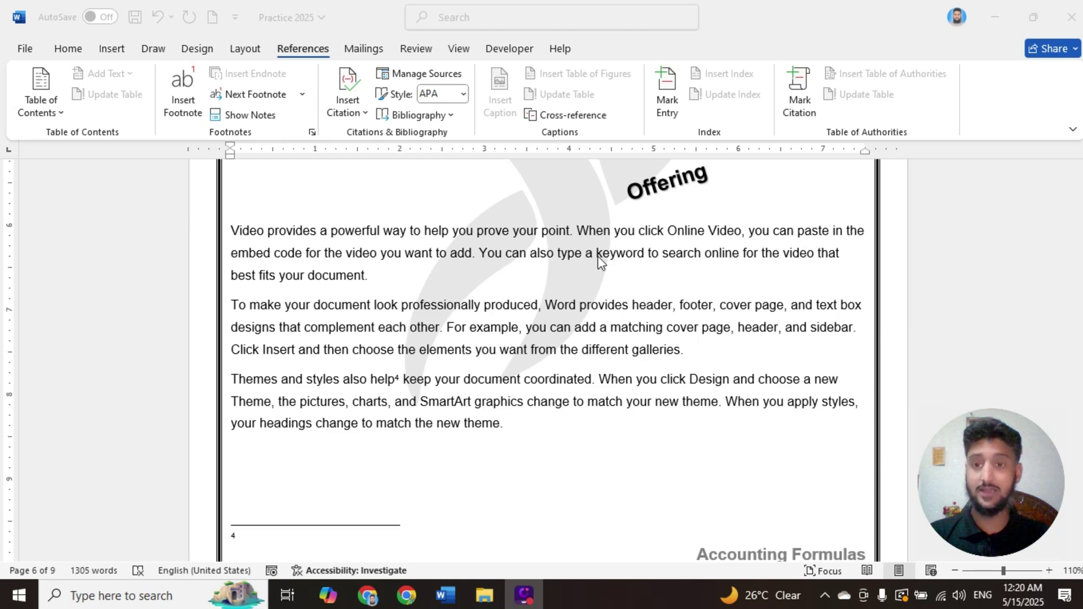
click(251, 542)
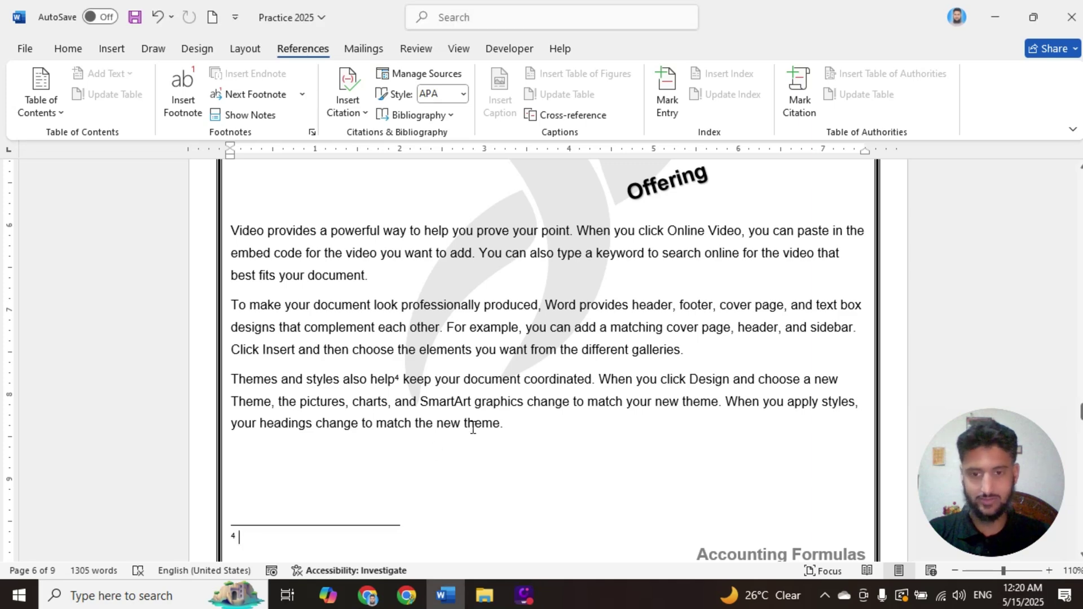
text(djfhsdjkhgdkhgdjkfhgdfjkghd)
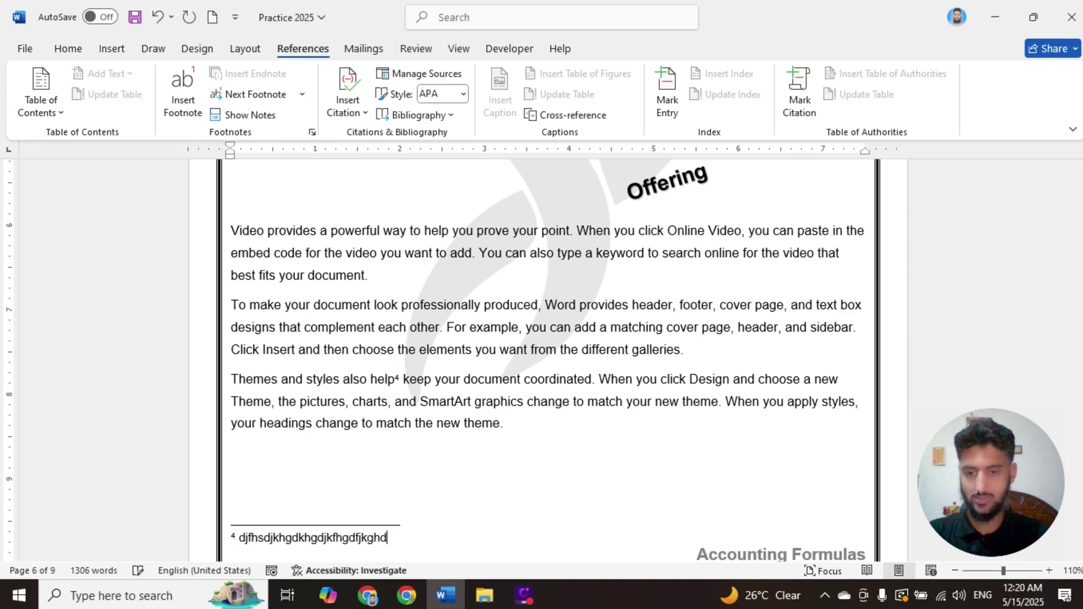
click(527, 337)
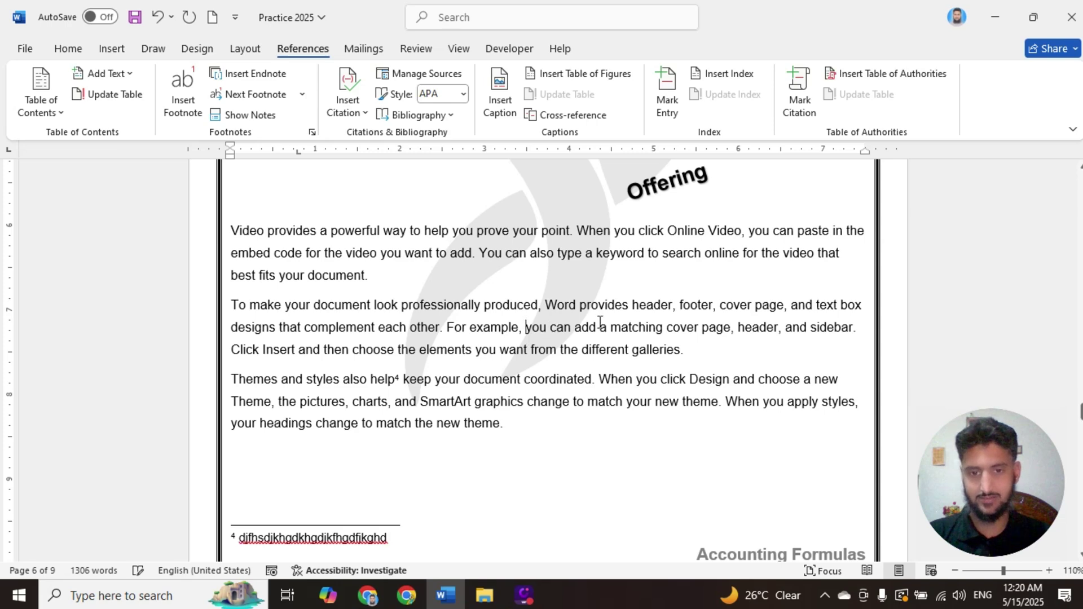
- Insert an endnote for "Reading view" in the paragraph above the numbered shapes diagram, with the text "jkghdfkghdfjkghdfjkhdfk"
scroll(536, 338, up, 8)
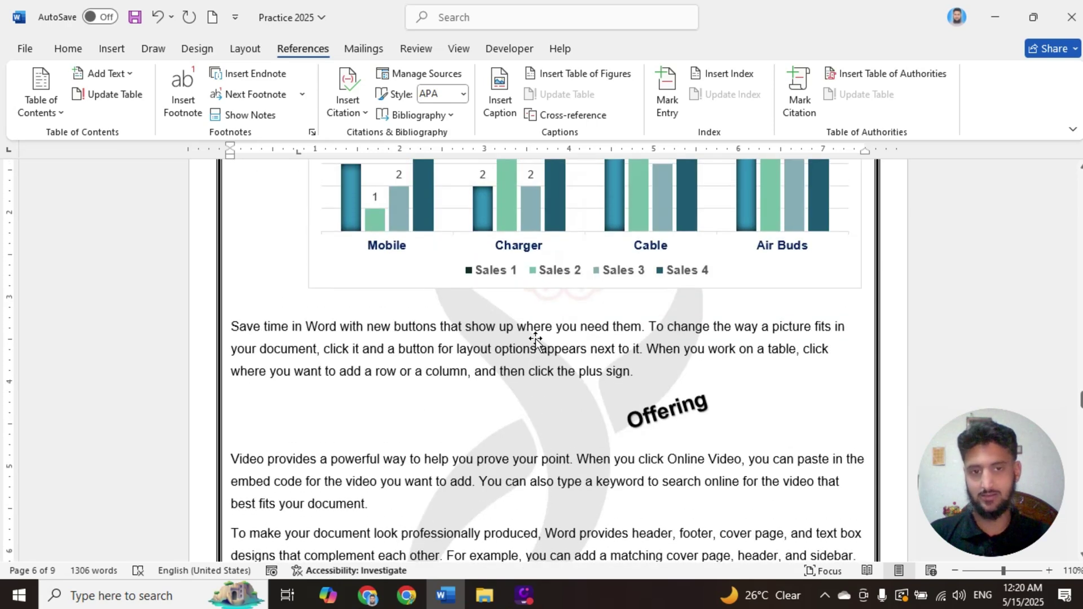
scroll(536, 339, up, 20)
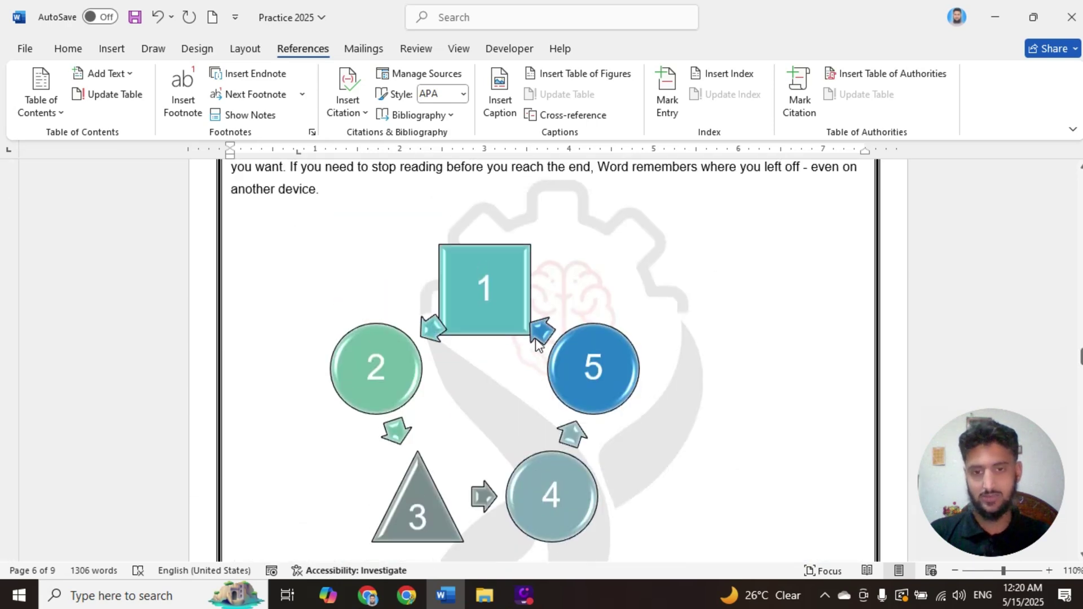
scroll(537, 338, up, 1)
click(537, 338)
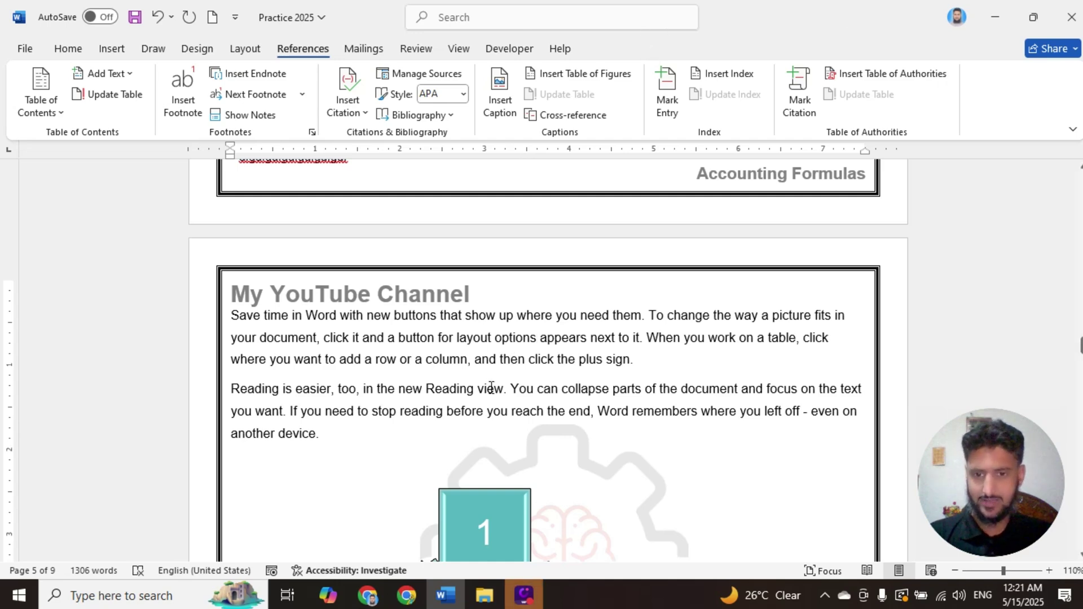
drag(502, 389, 446, 391)
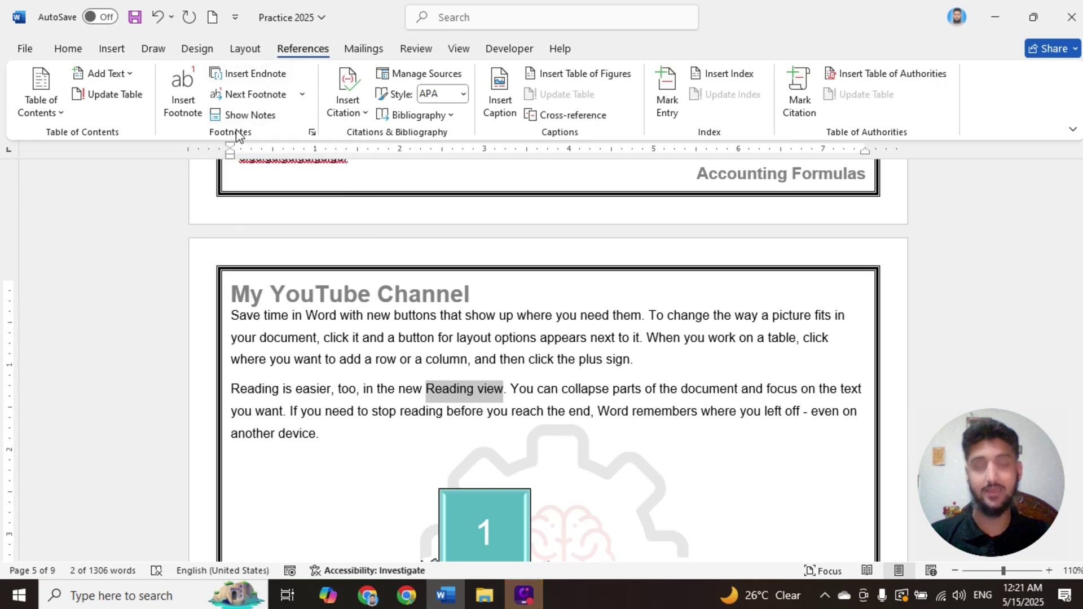
click(256, 73)
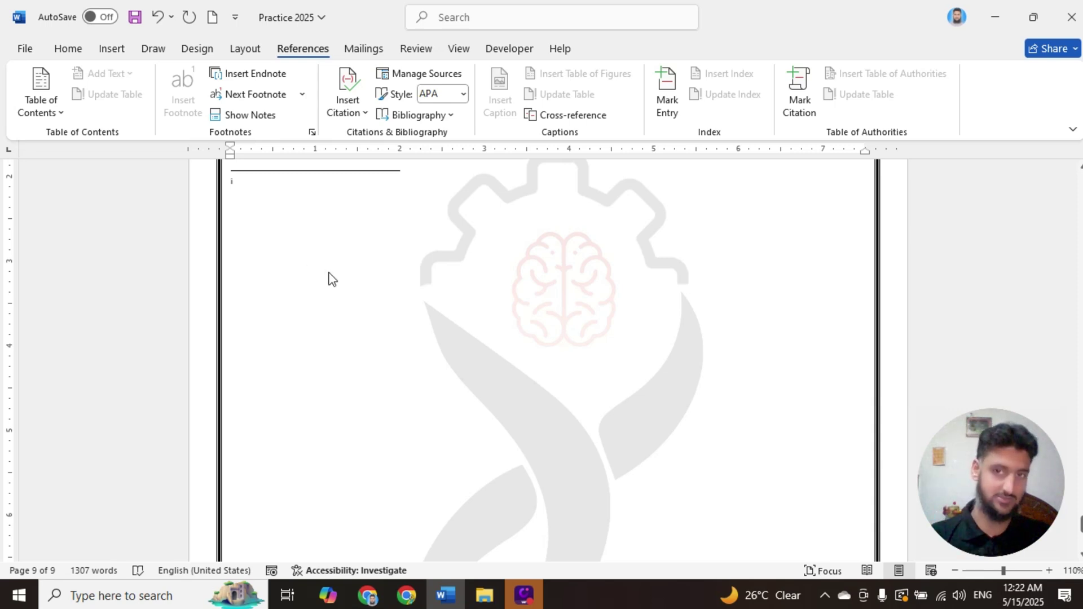
text(jkghdfkghdfjkghdfjkhdfk)
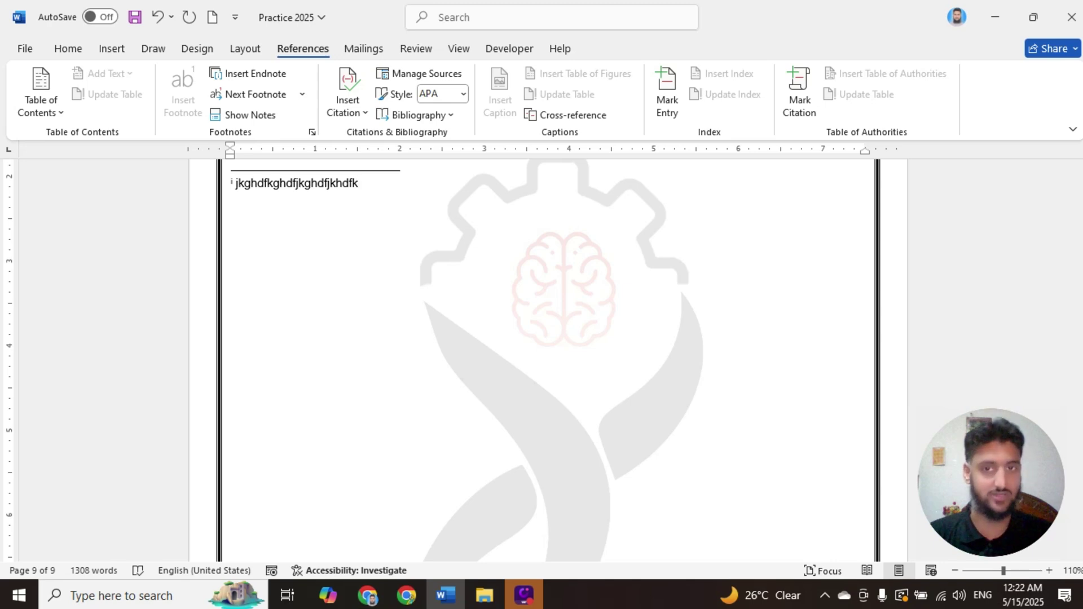
- Insert an endnote for "SmartArt graphics" in the Themes and styles paragraph on page 6, with the text "djkghdfjkghdfjkhgdfjkghdfjkhg"
scroll(515, 309, up, 15)
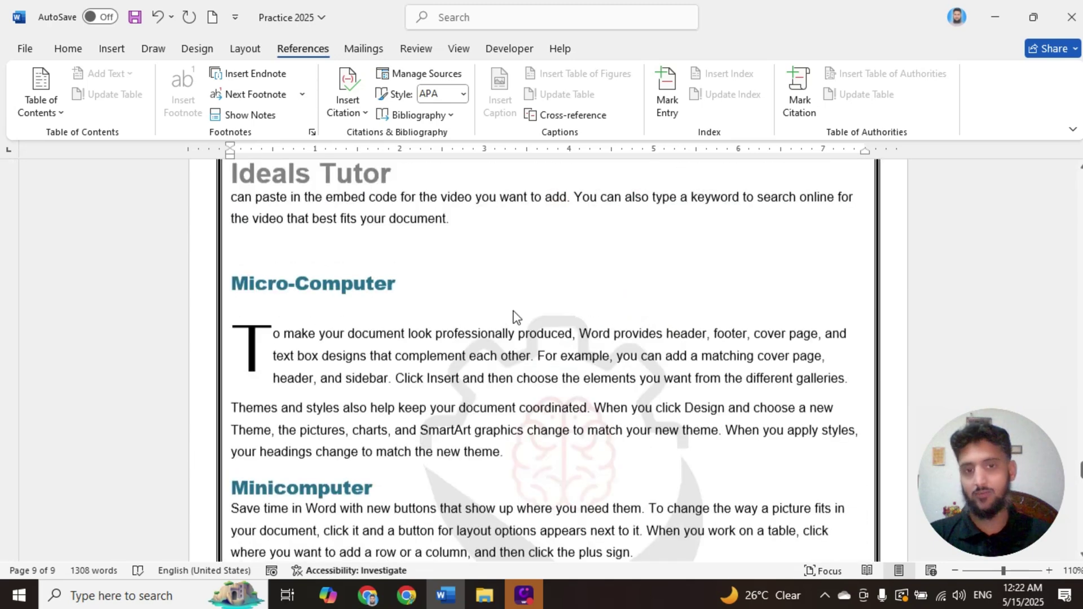
scroll(514, 311, up, 3)
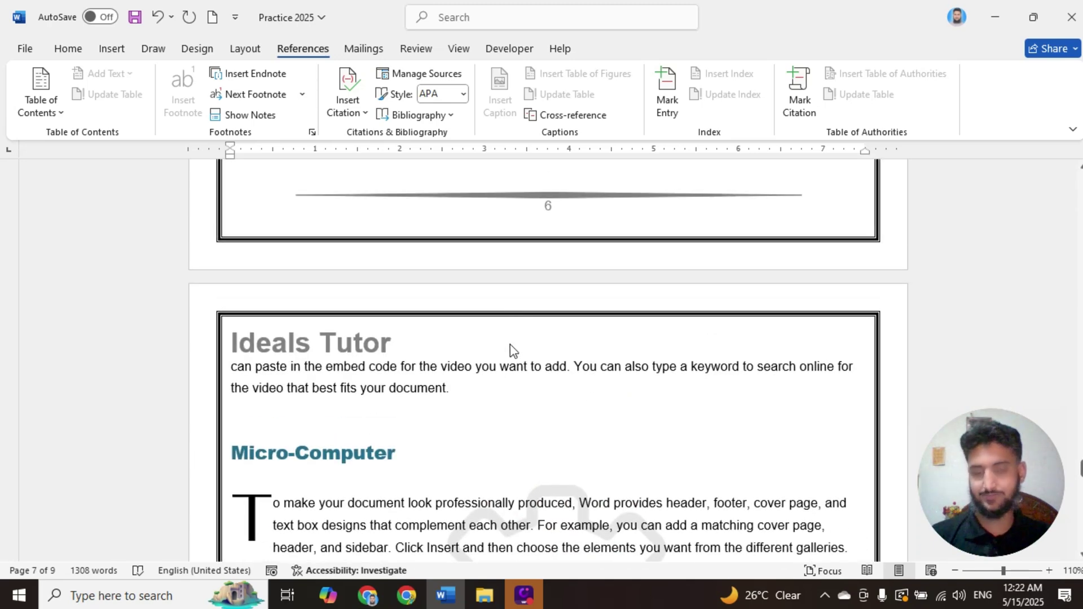
scroll(510, 344, up, 4)
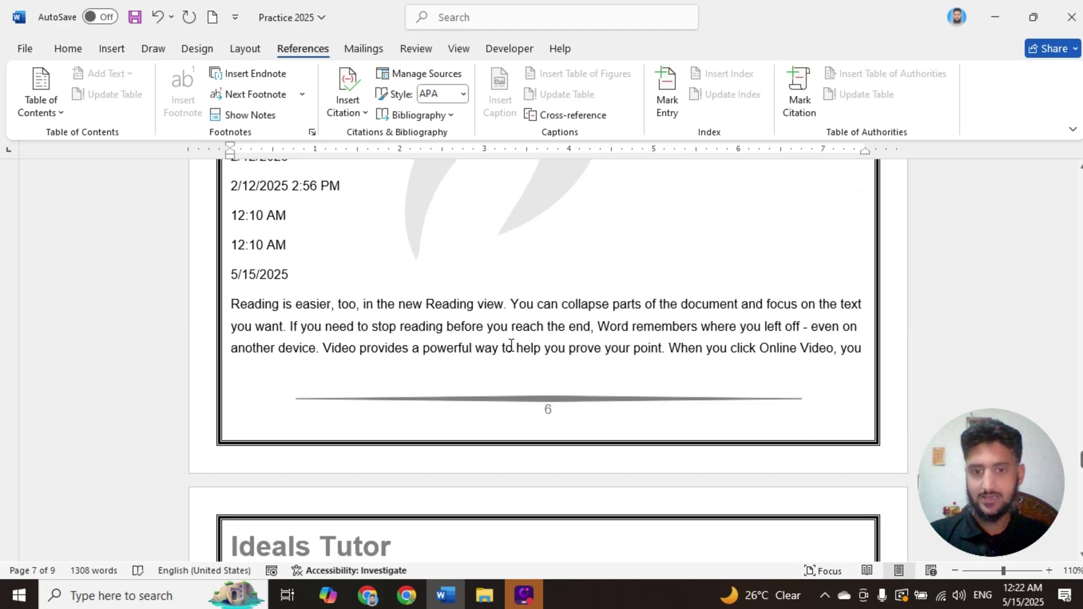
scroll(480, 351, up, 1)
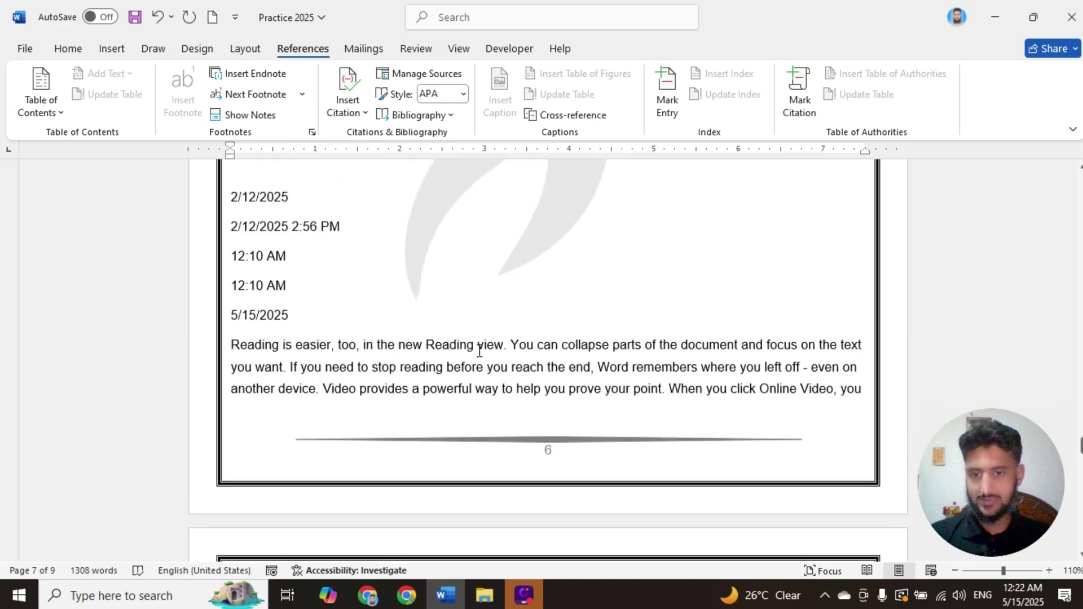
scroll(479, 351, up, 10)
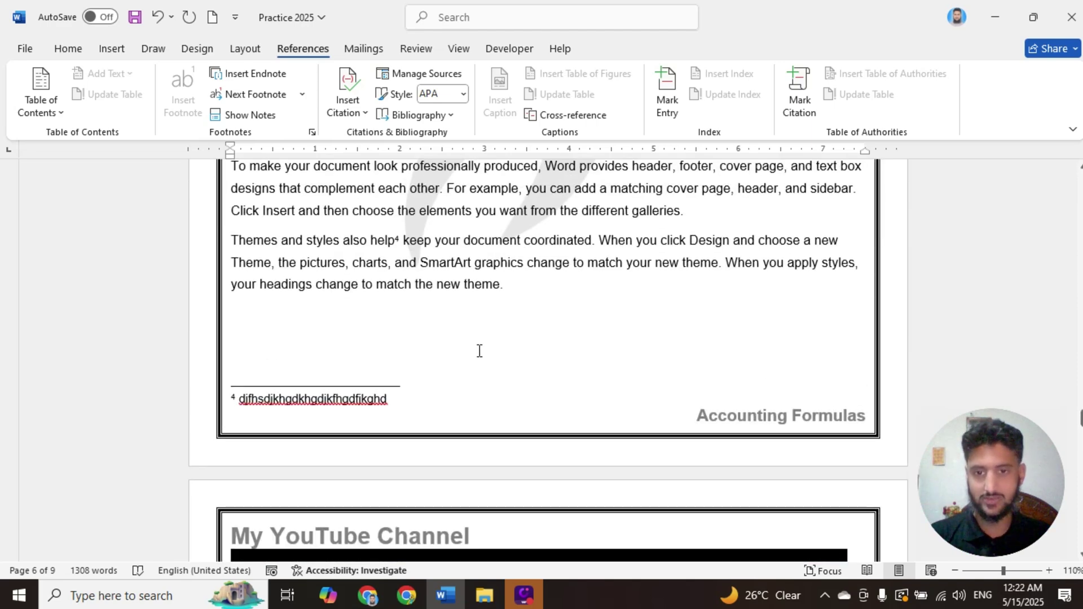
drag(527, 263, 438, 264)
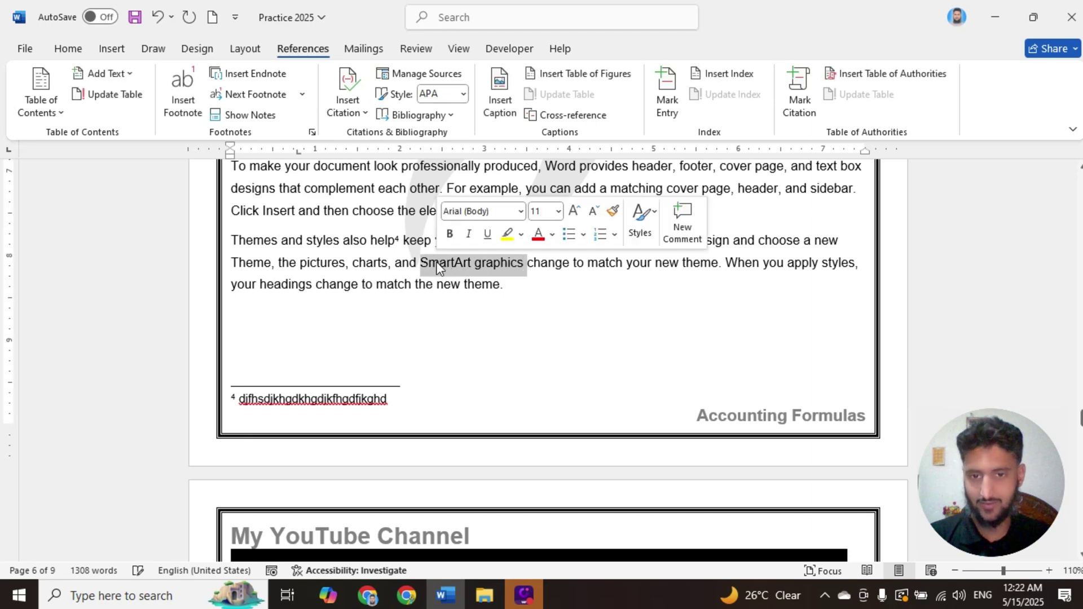
click(252, 79)
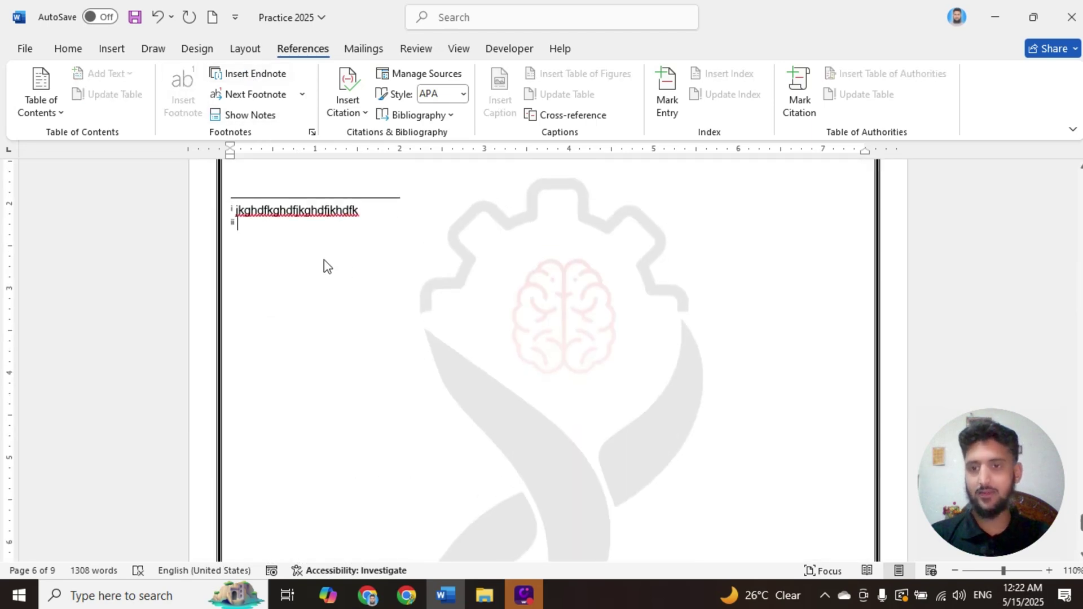
text(djkghdfjkghdfjkhgdfjkghdfjkhg)
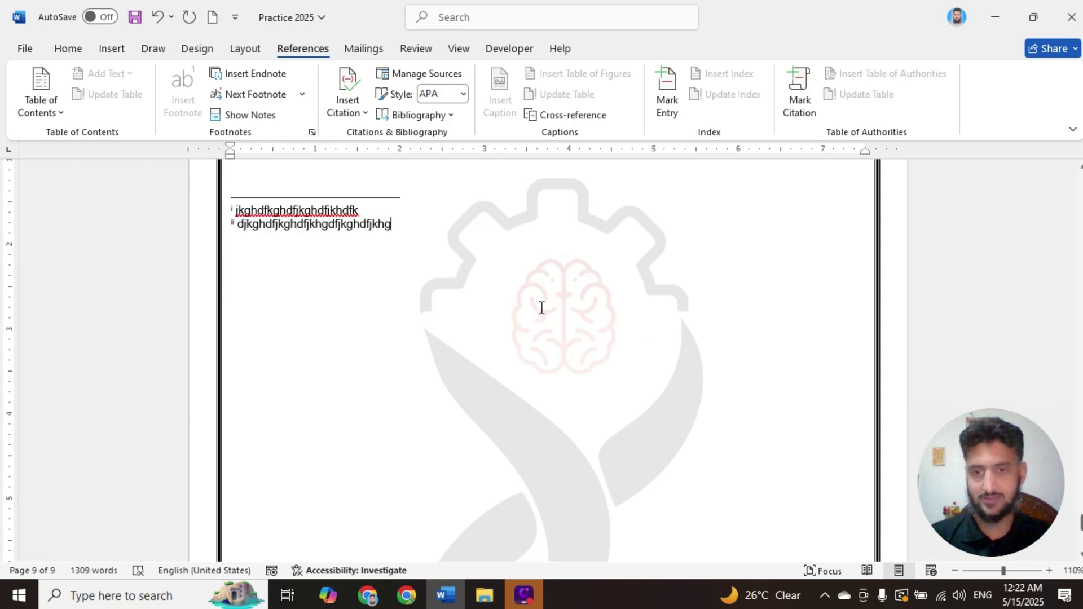
- Insert an endnote for "headings" in the paragraph under Input & Output Devices, with the text "jkghdfjkghdfjkghdfkjghfjkgkdfj"
scroll(541, 307, up, 20)
scroll(540, 309, up, 12)
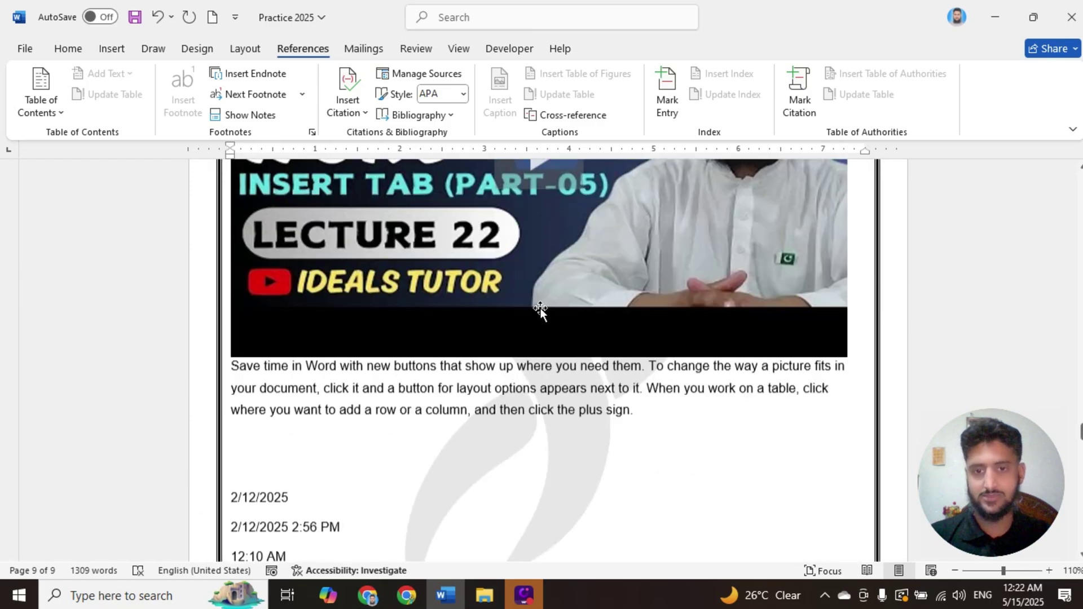
scroll(541, 308, up, 12)
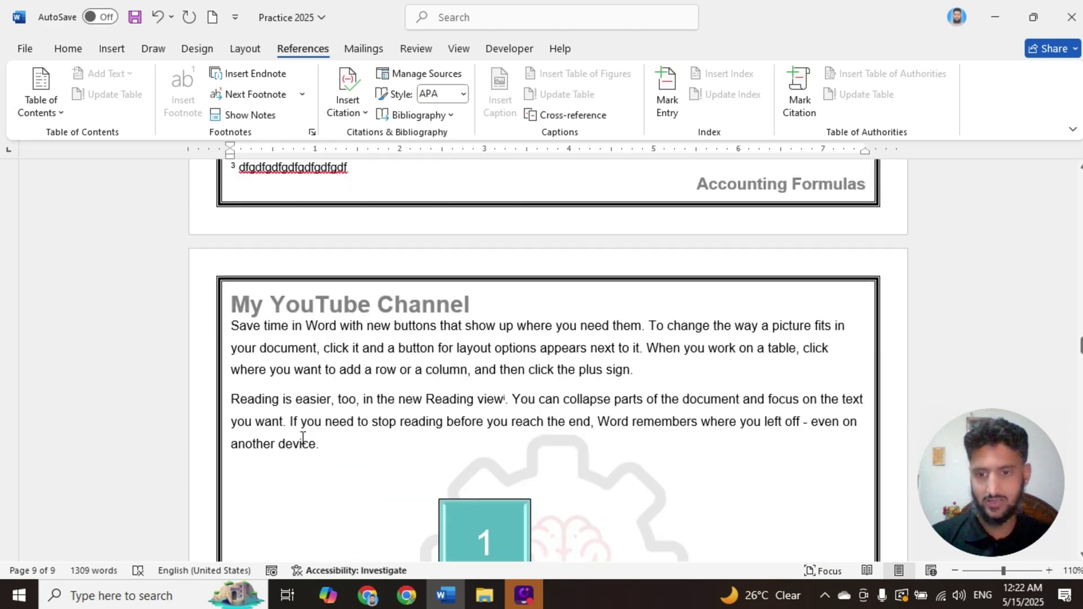
scroll(319, 399, up, 10)
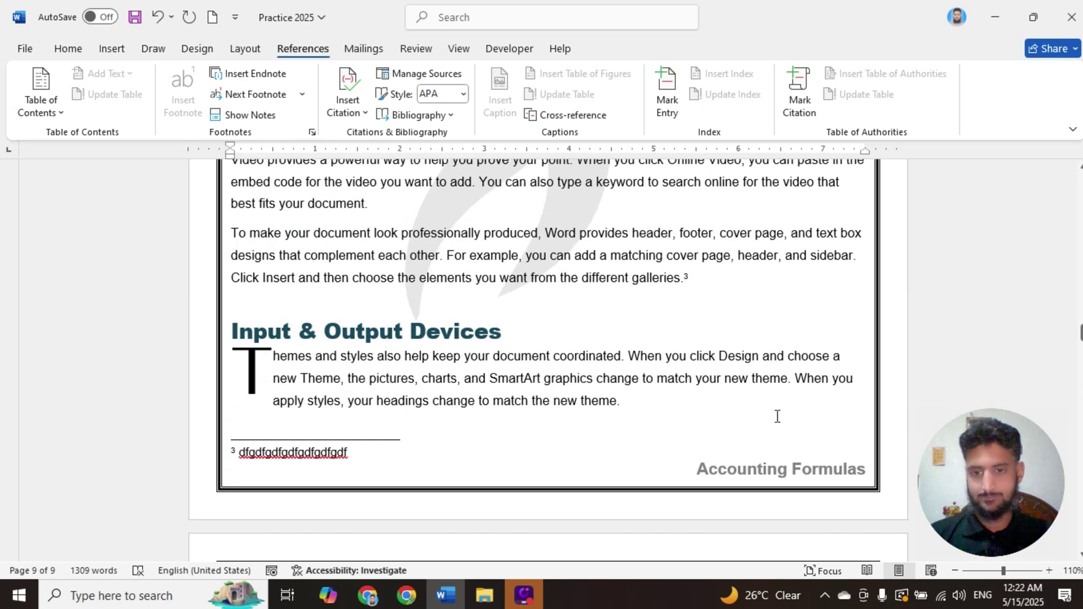
drag(420, 407, 374, 407)
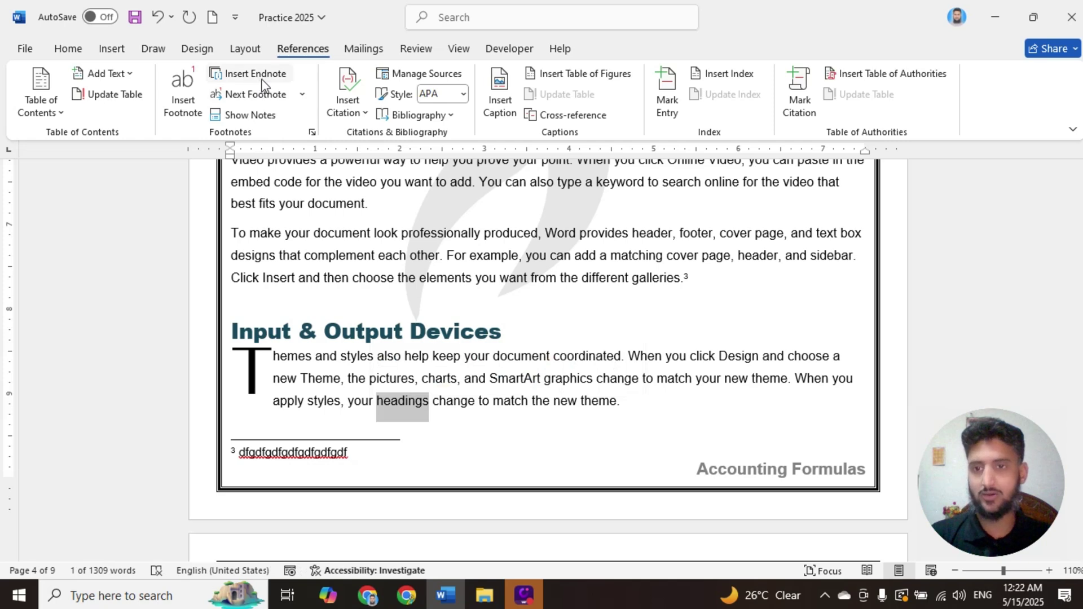
click(260, 94)
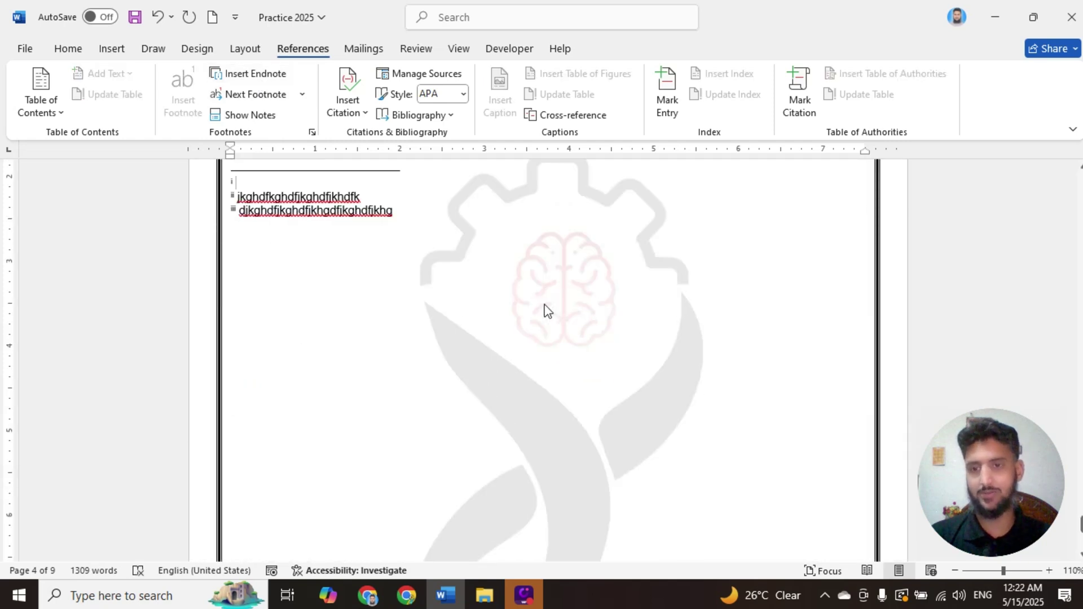
text(jkghdfjkghdfjkghdfkjghfjkgkdfj)
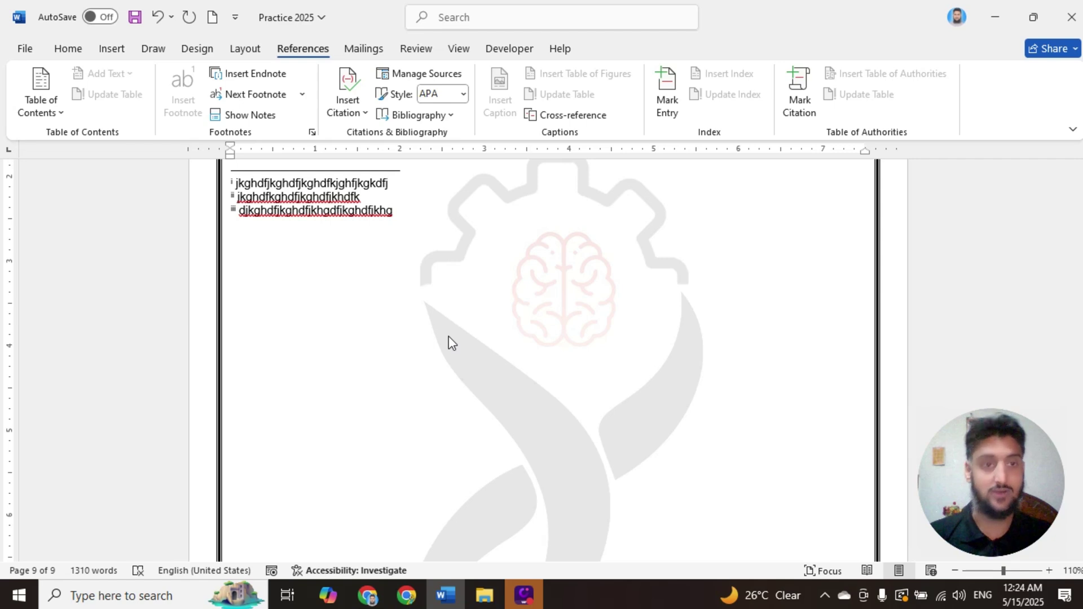
scroll(465, 352, down, 6)
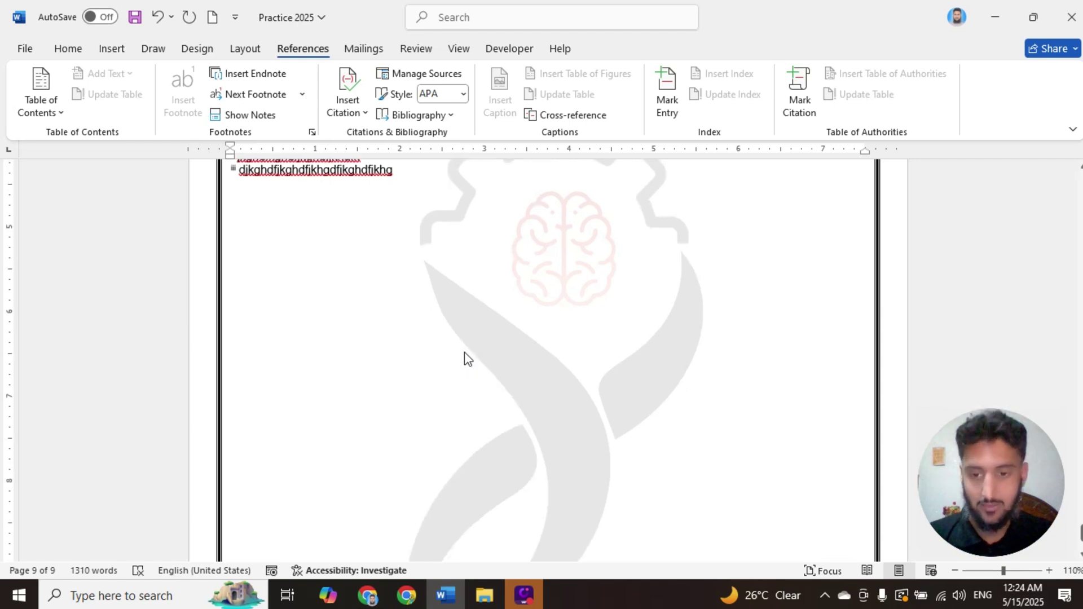
scroll(466, 358, up, 6)
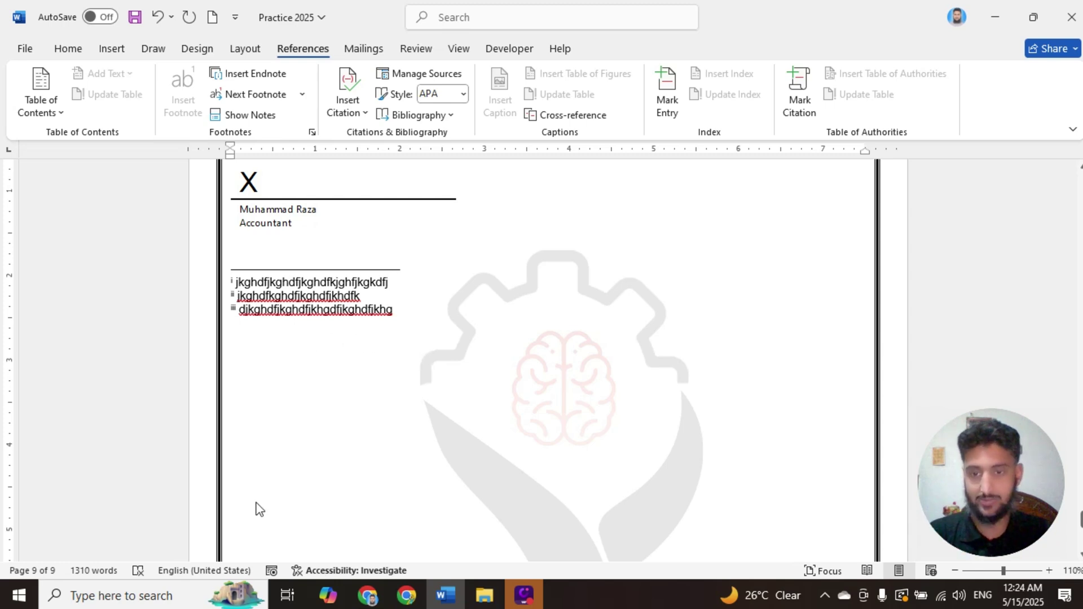
double_click(280, 404)
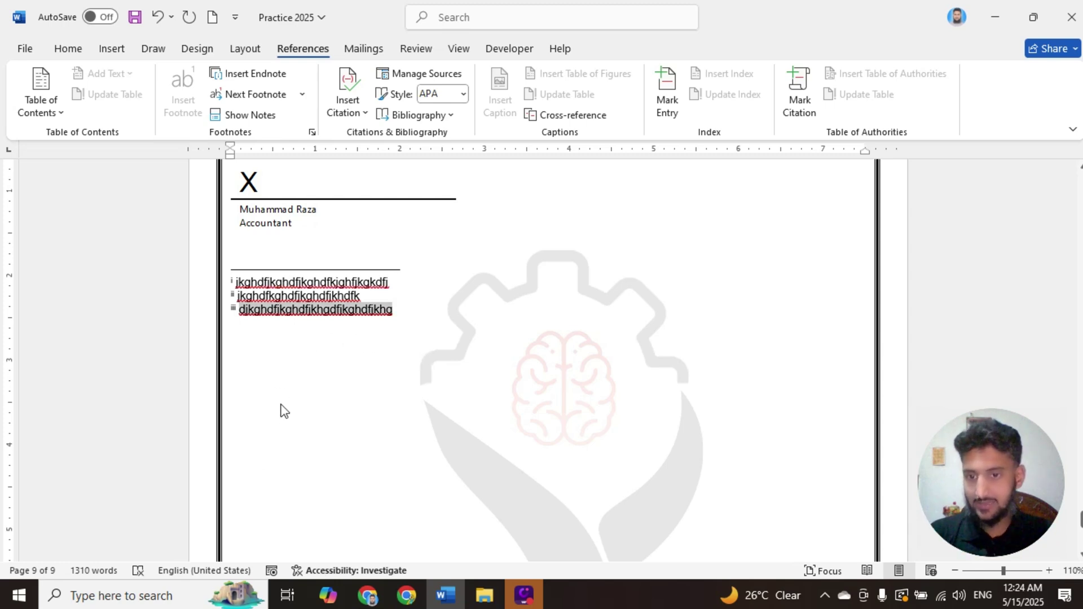
click(285, 422)
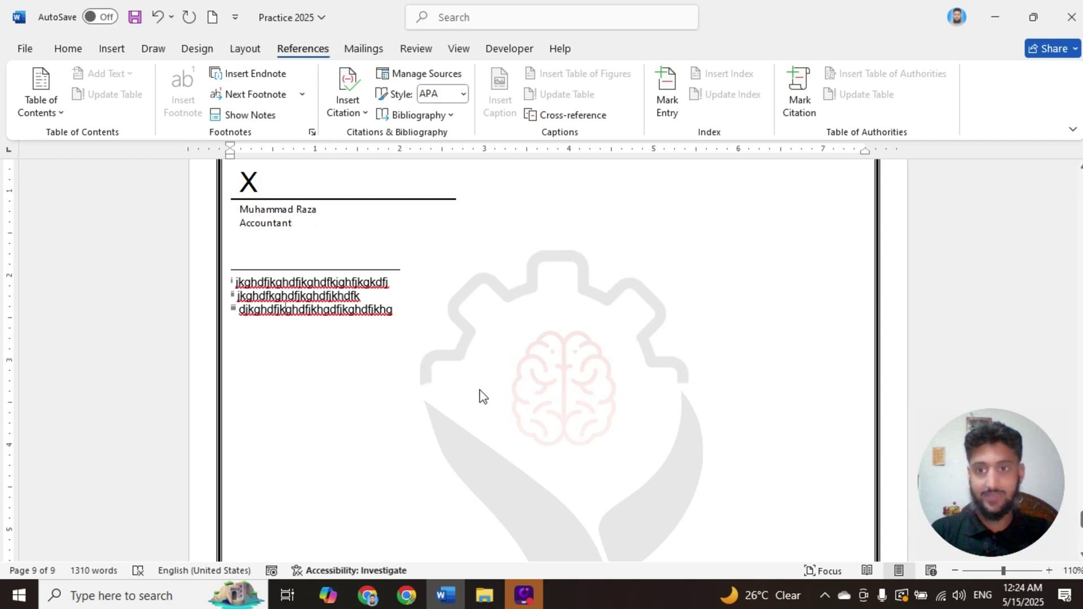
- Show the notes in the footnote area, starting from the paragraph above the Minicomputer heading
scroll(479, 390, up, 10)
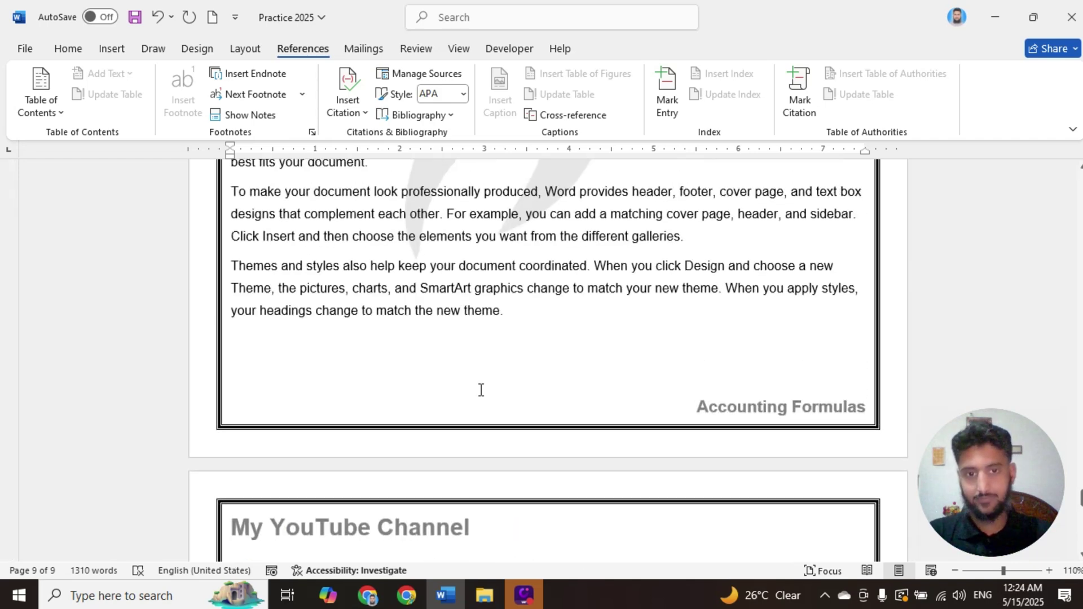
scroll(557, 315, up, 1)
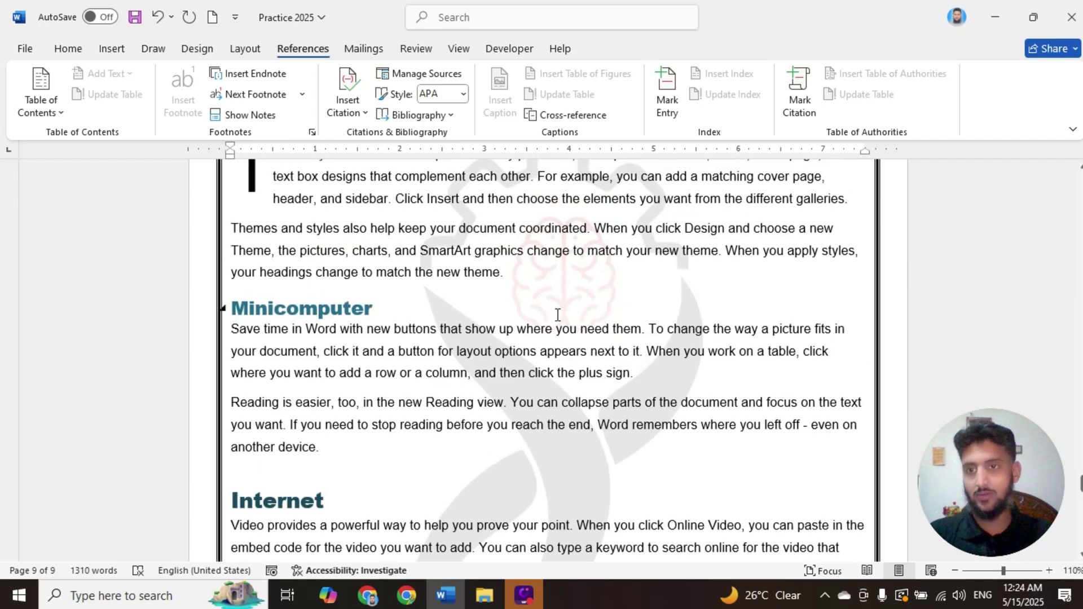
click(477, 272)
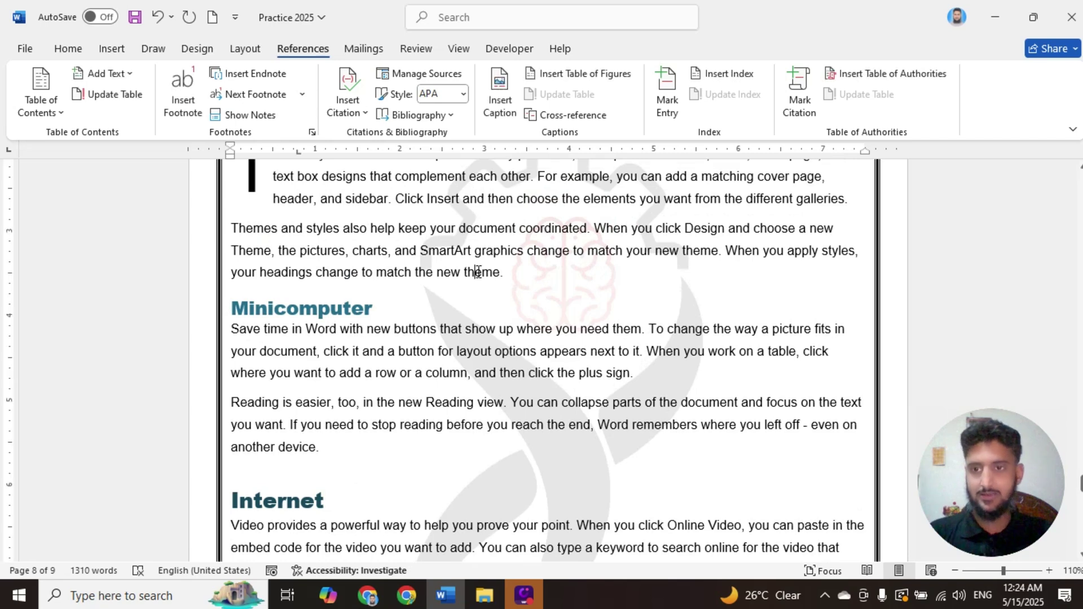
click(263, 122)
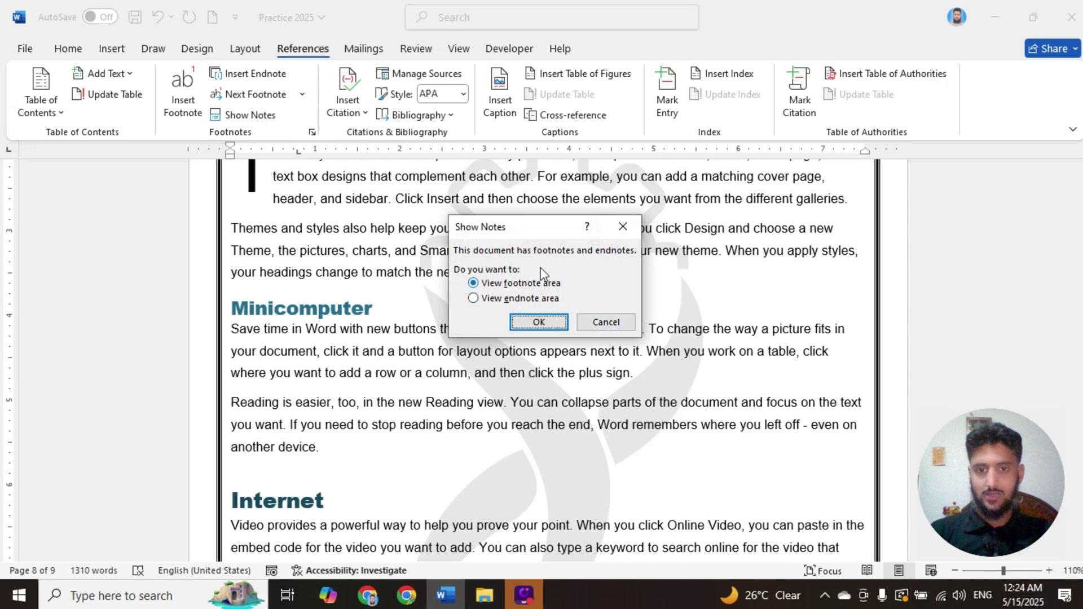
drag(537, 234, 562, 180)
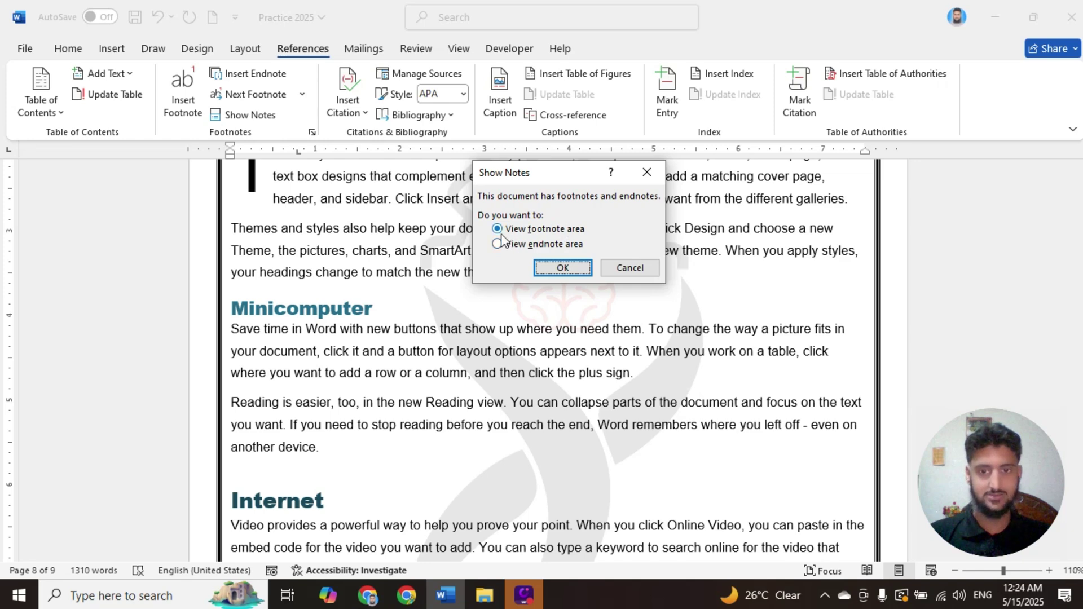
click(555, 270)
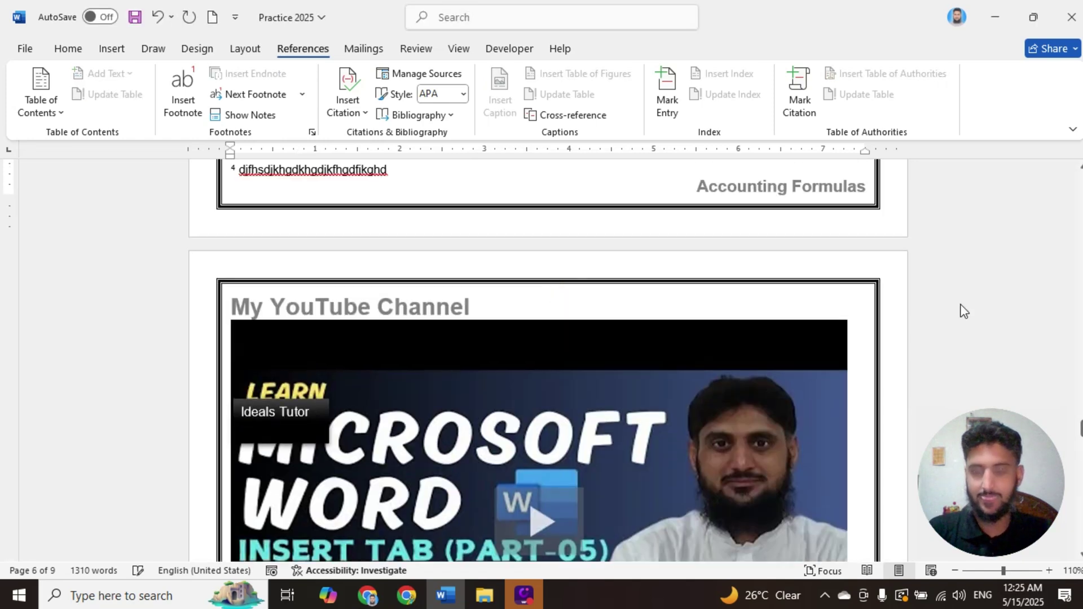
- Show the footnote area again, starting from the "I am Ready to go." line on page 4
scroll(427, 281, up, 2)
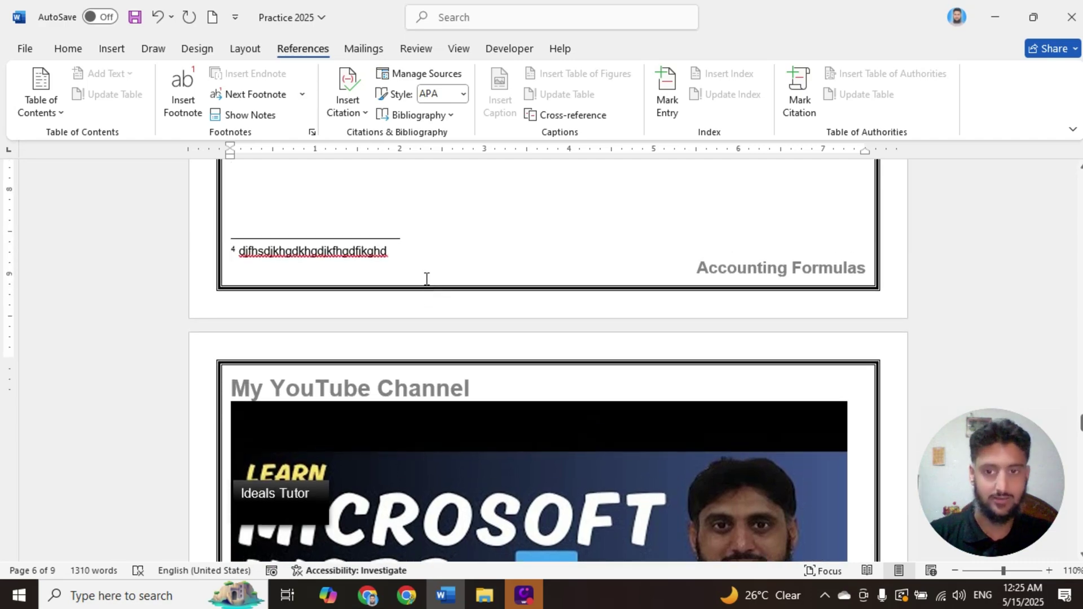
scroll(426, 283, down, 15)
scroll(412, 232, up, 15)
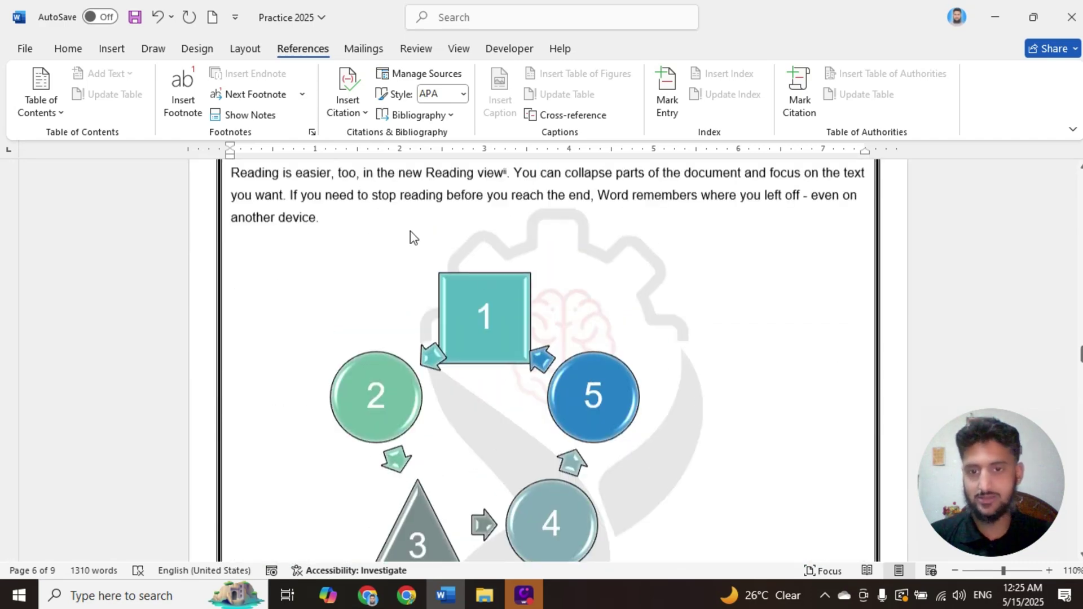
click(414, 232)
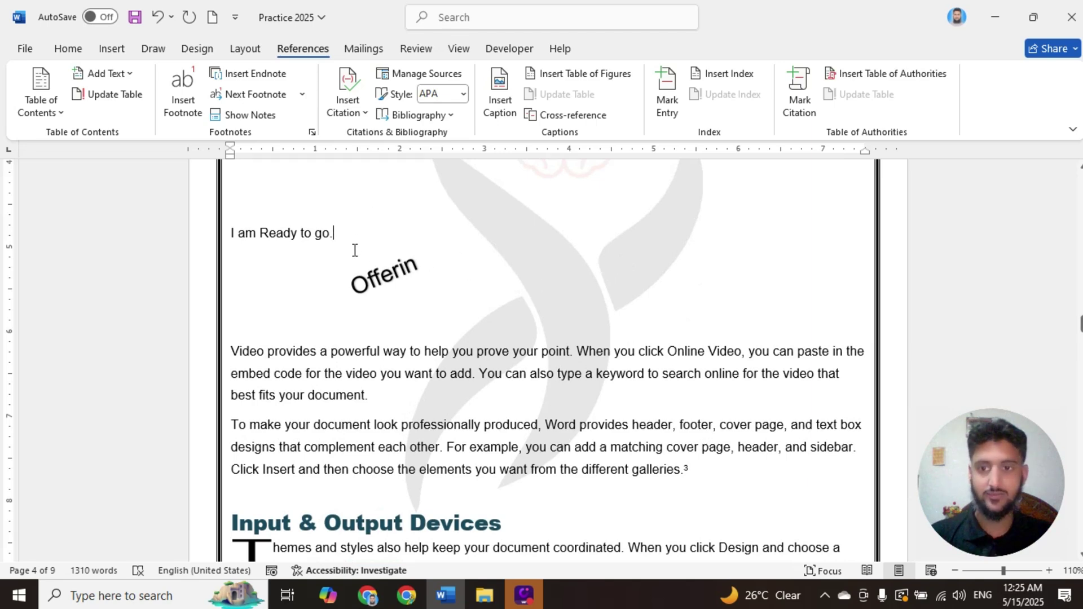
click(261, 114)
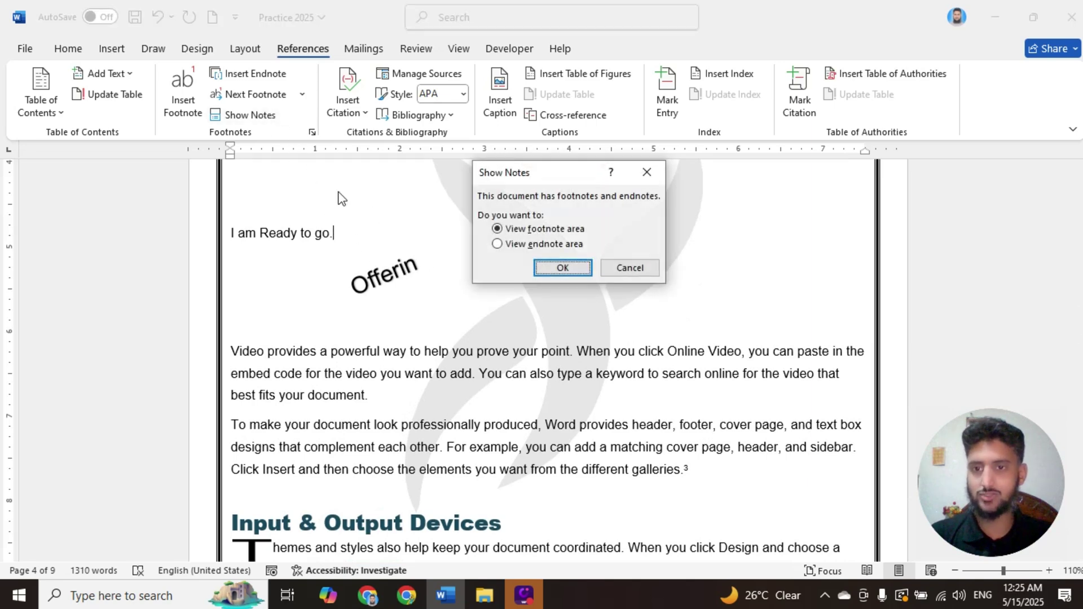
click(562, 268)
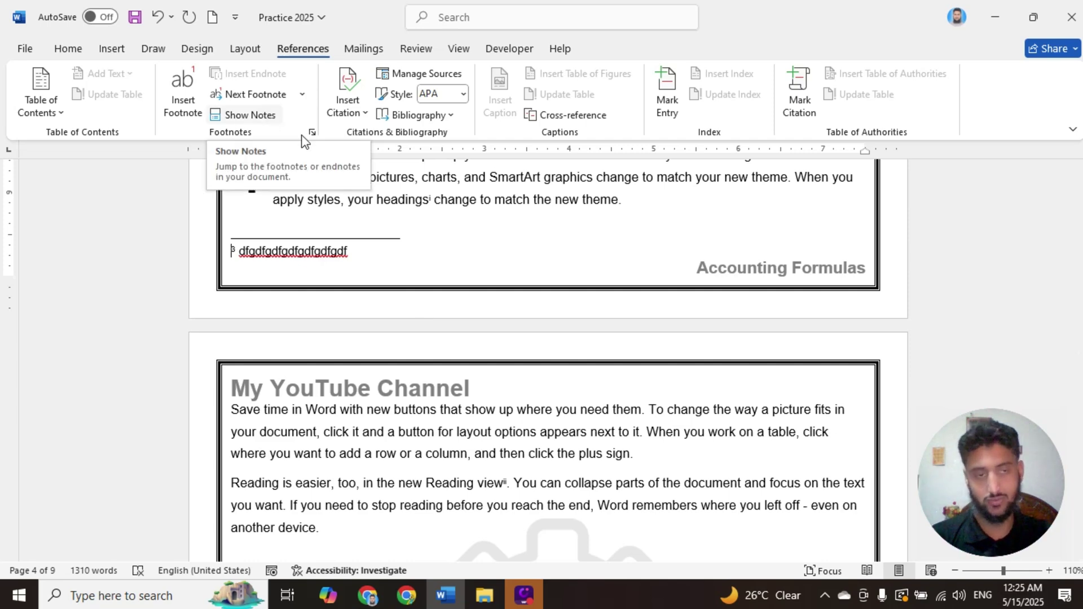
- Return from the footnote to its reference in the body text and show the document's endnote area
click(251, 115)
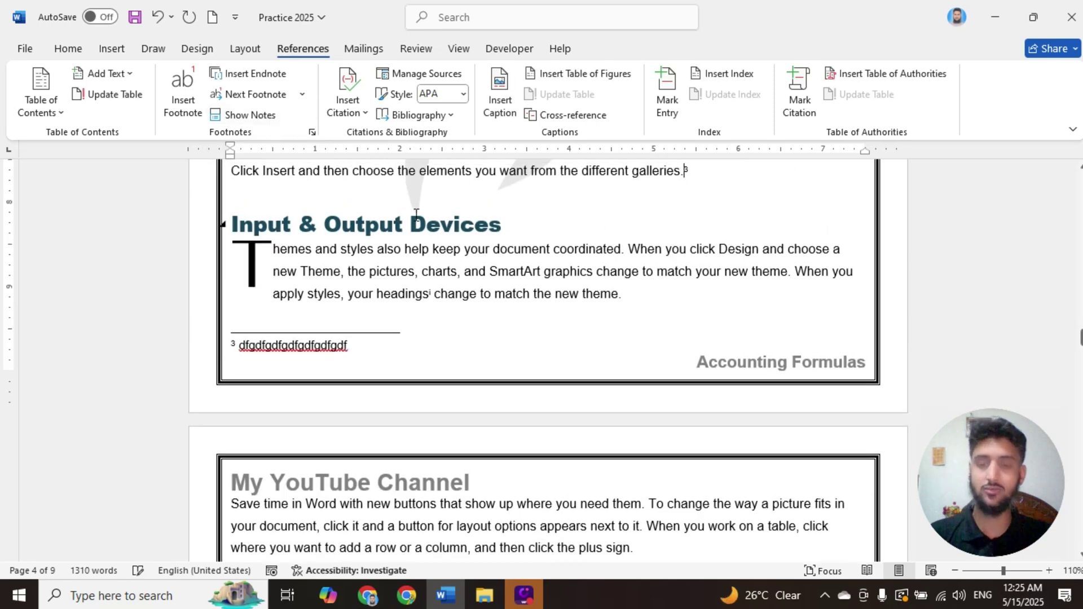
click(248, 115)
click(503, 245)
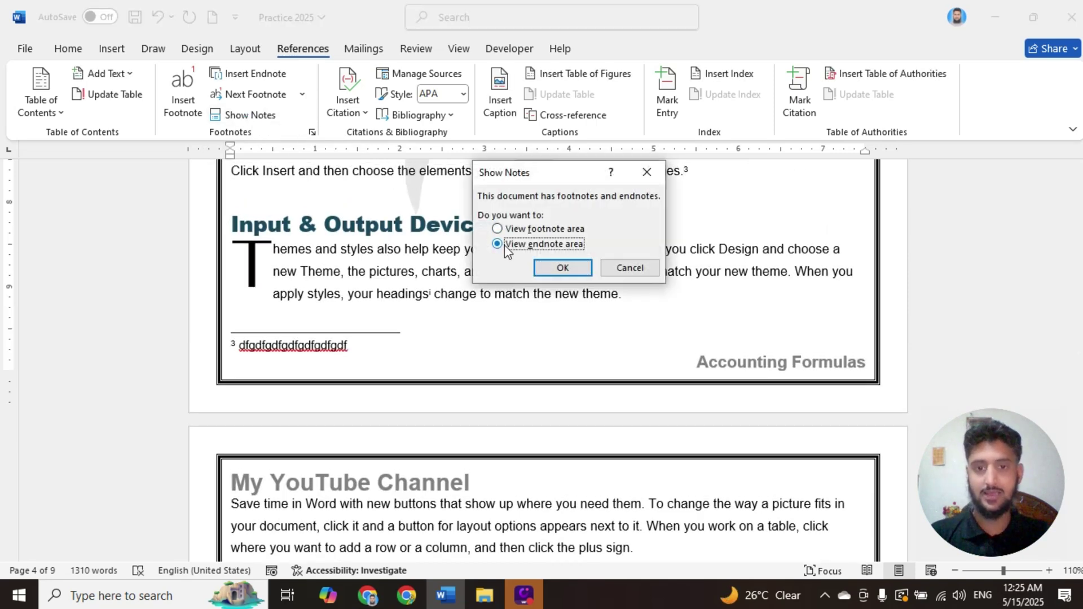
click(560, 267)
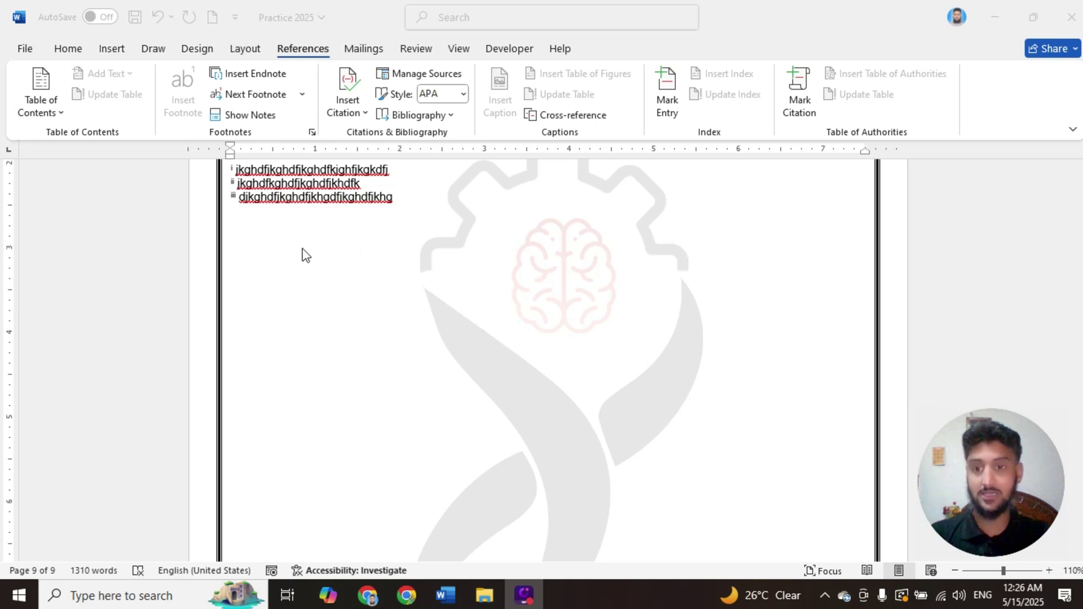
scroll(305, 255, up, 1)
scroll(304, 255, up, 1)
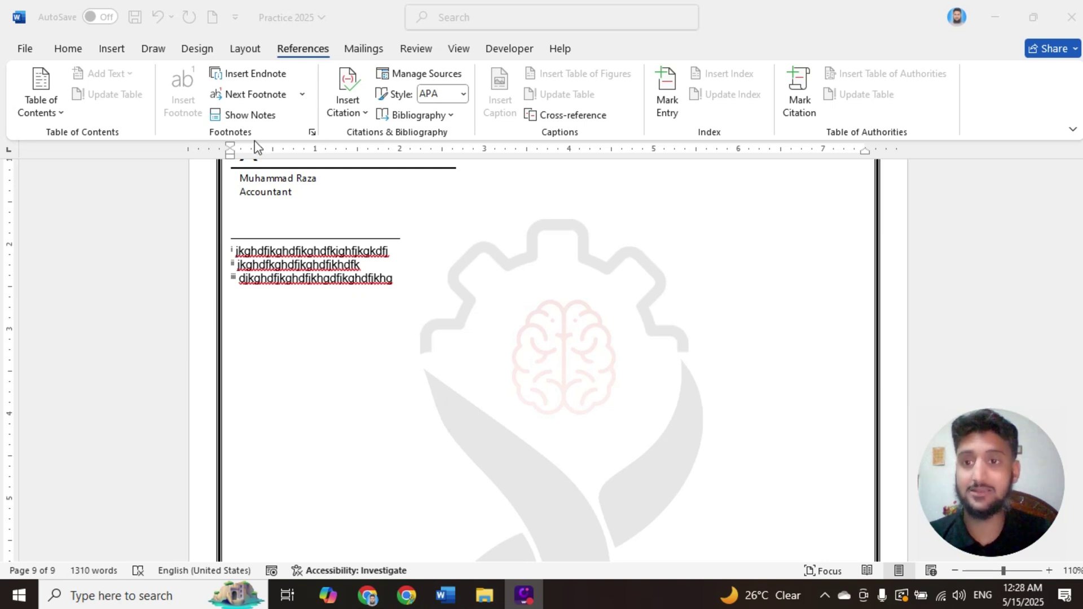
- Jump from the endnotes to a footnote reference with the Next Footnote command
click(305, 101)
click(304, 97)
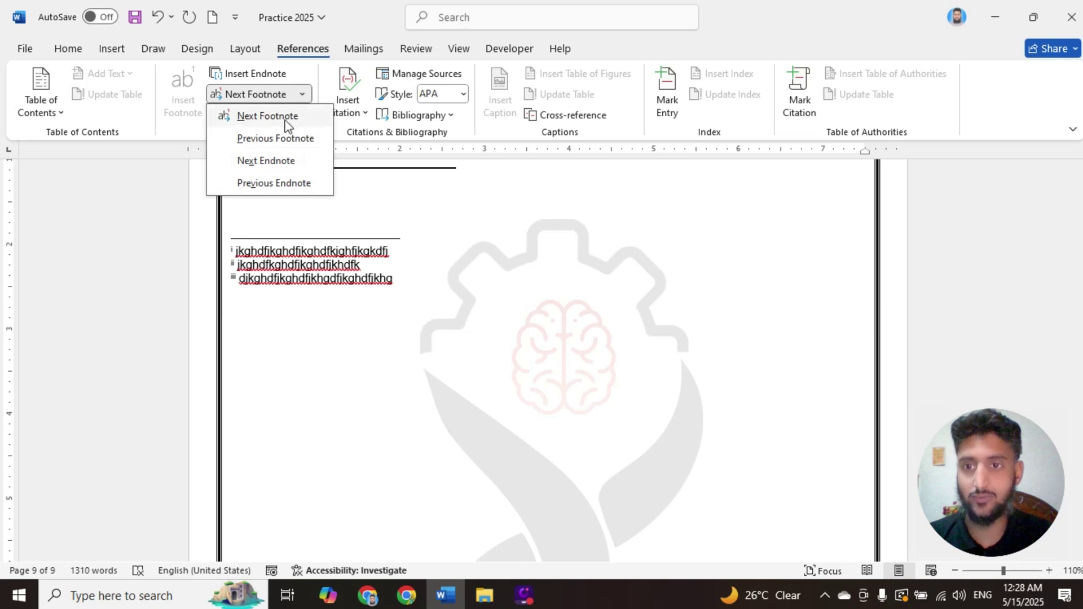
click(267, 116)
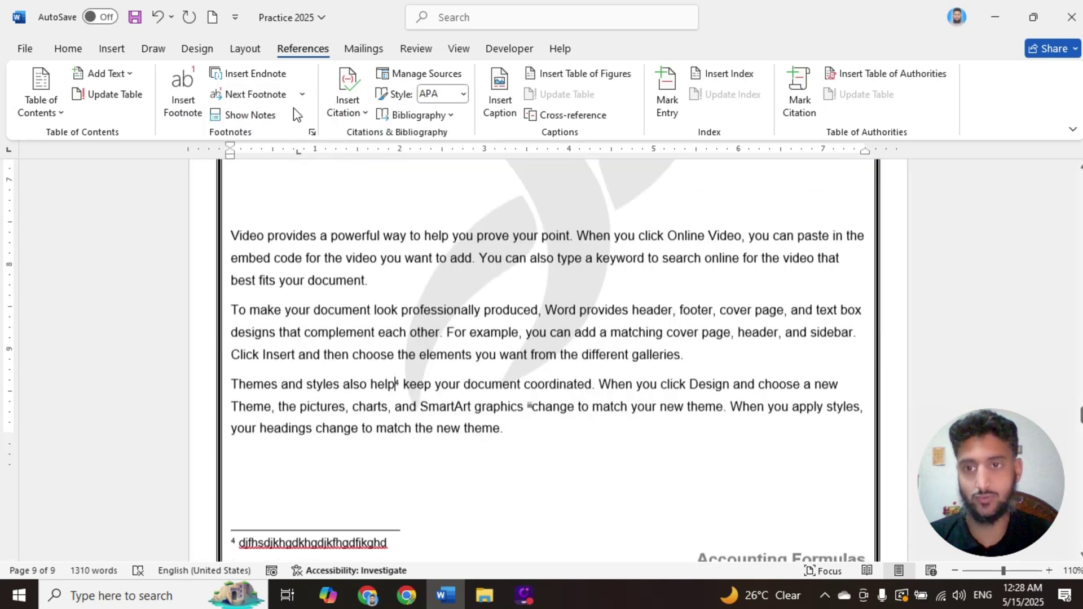
- Go back to the previous footnote reference and from there to the next endnote reference, under the Input & Output Devices heading
click(304, 97)
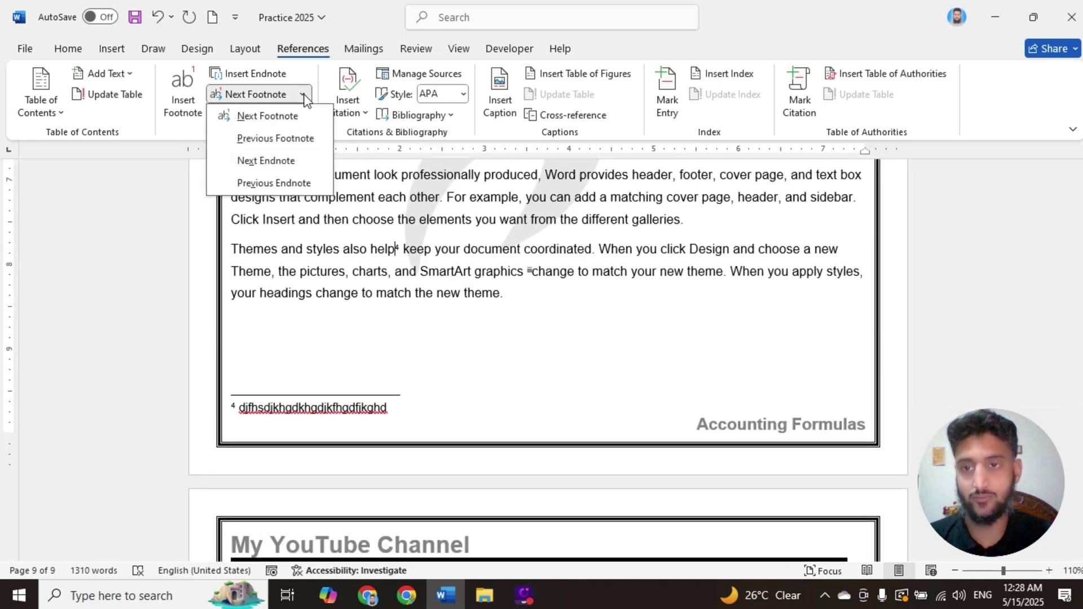
click(294, 140)
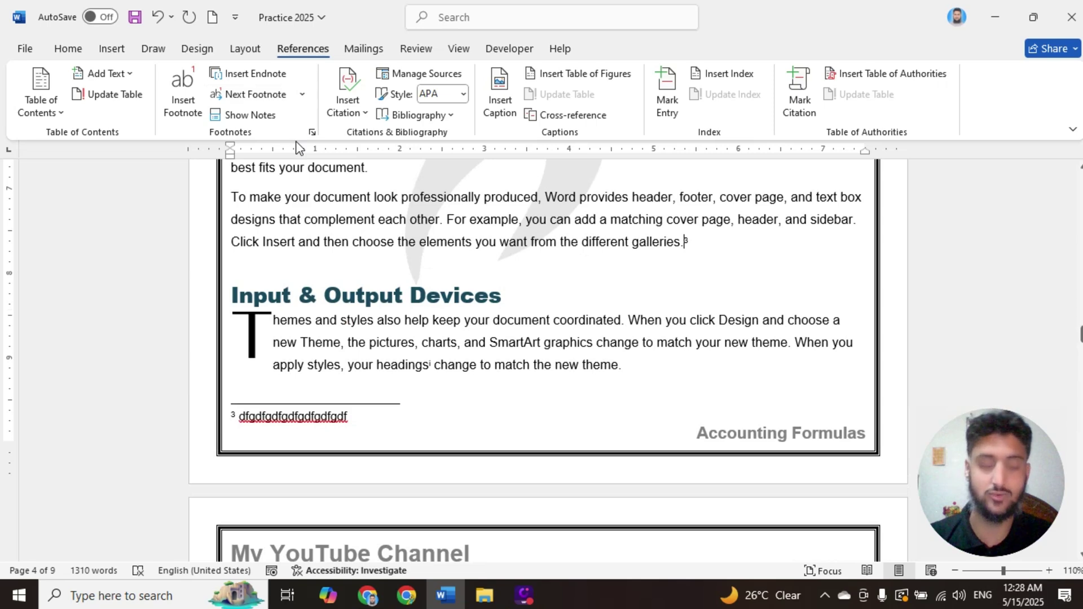
click(300, 96)
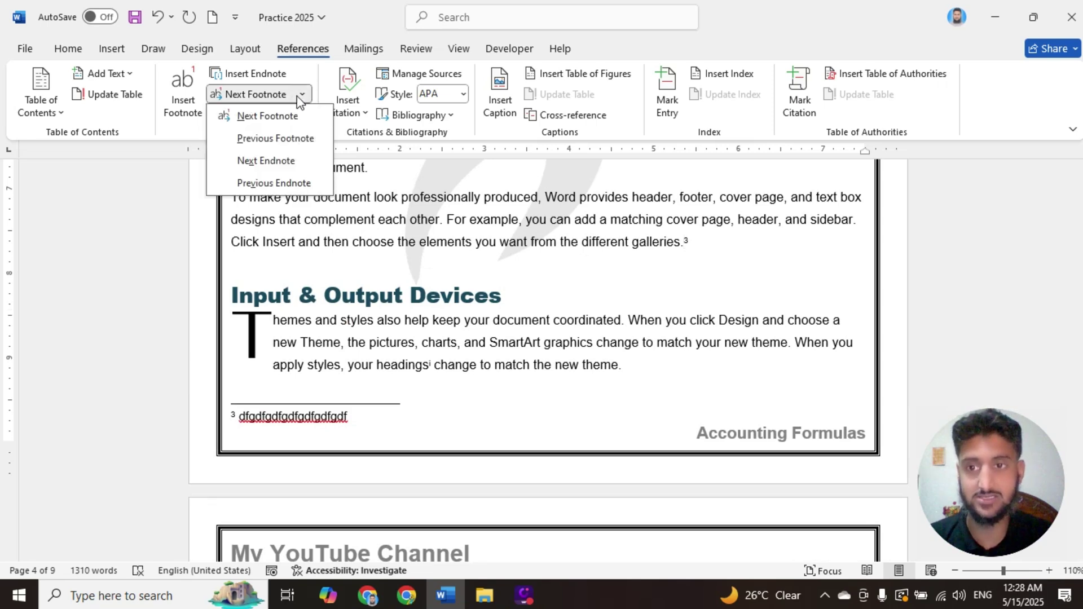
click(289, 162)
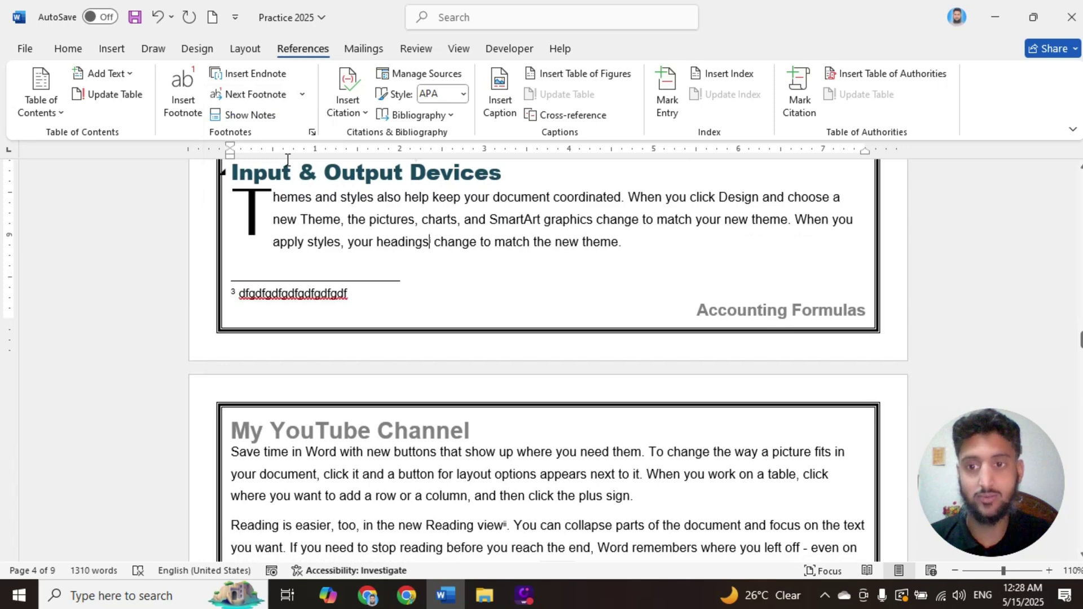
- Advance to the next endnote reference, in the "Reading is easier" paragraph on page 5, and inspect its mark
click(303, 94)
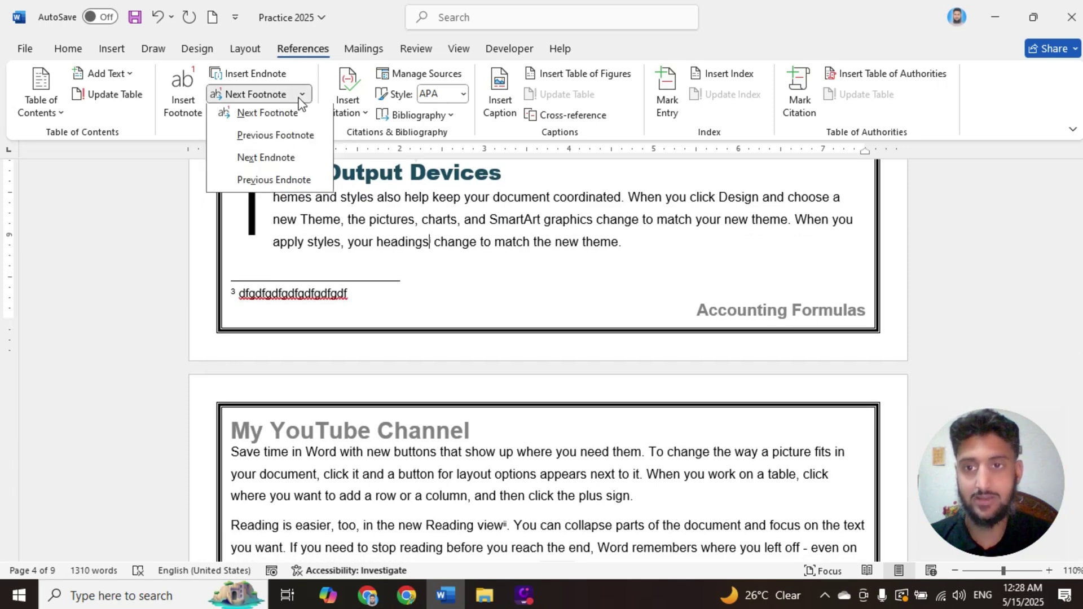
click(274, 184)
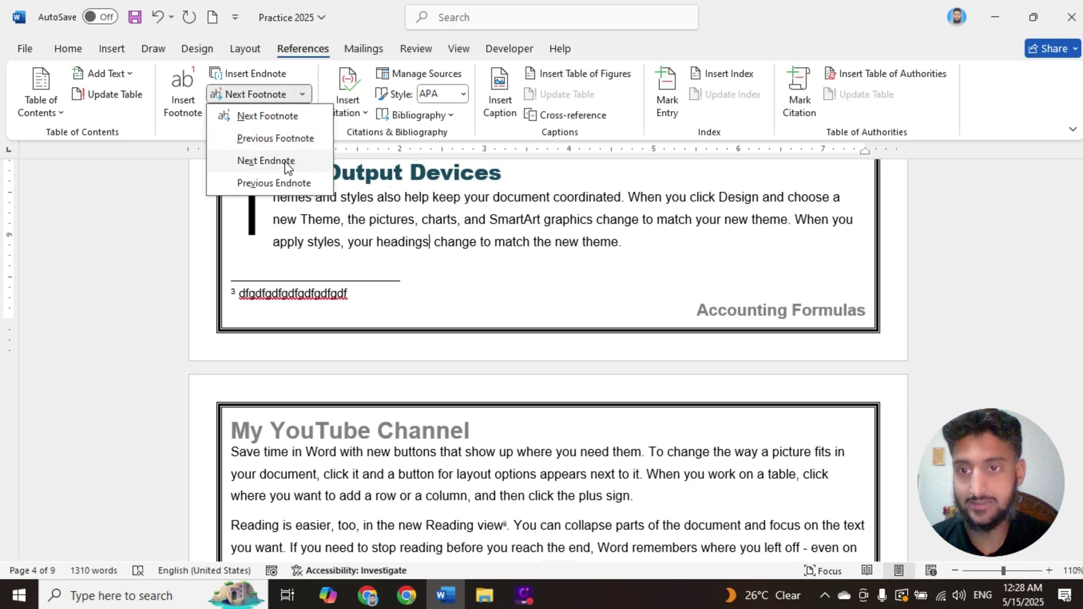
click(287, 161)
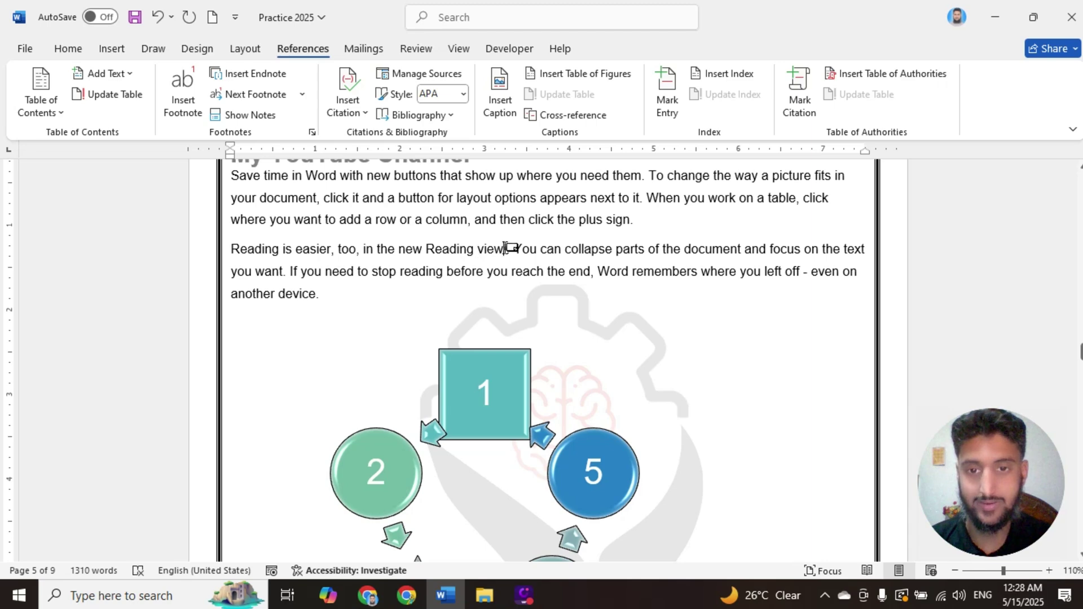
mouse_move(507, 248)
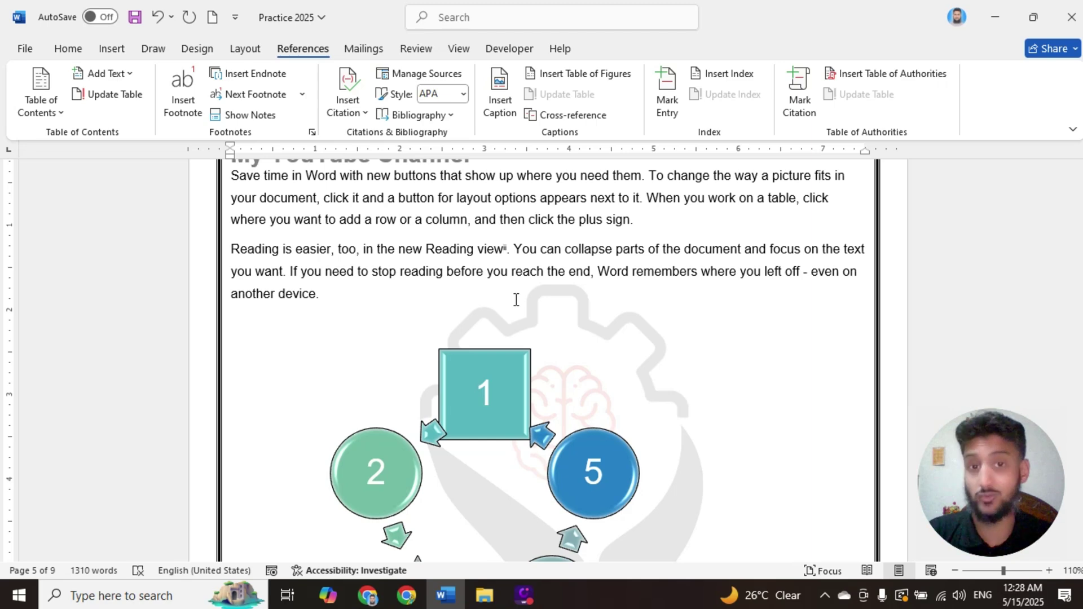
click(303, 96)
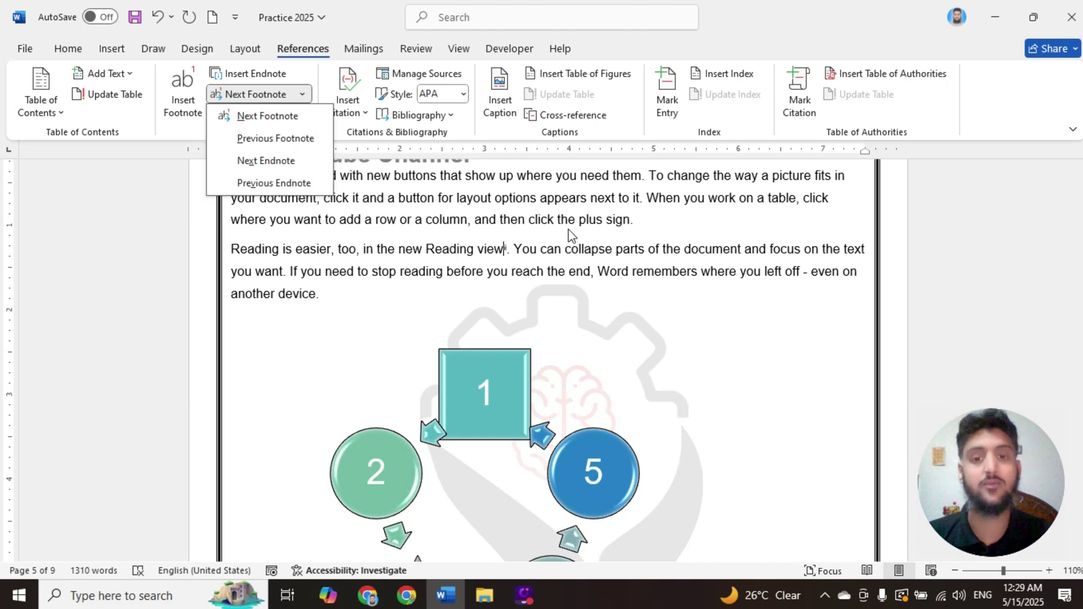
click(572, 202)
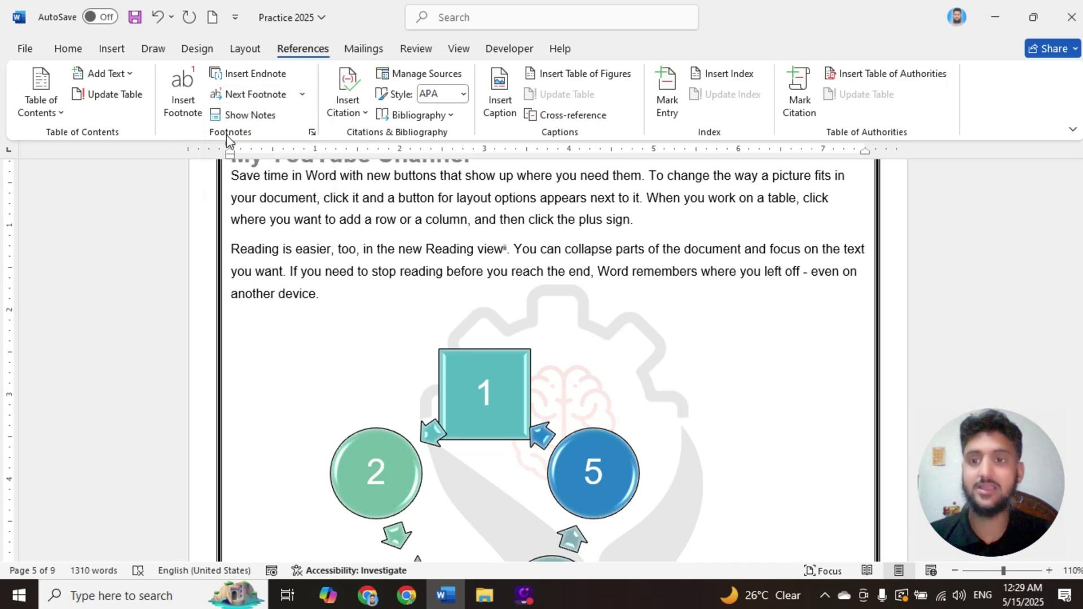